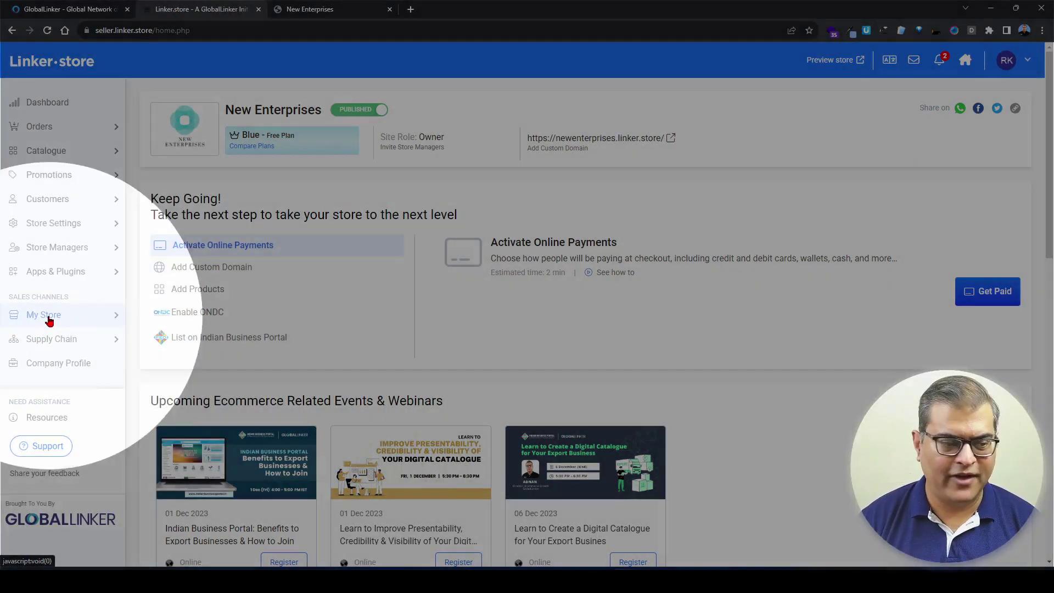
# Step: Open the store's navigation settings and start a new products menu item named "Women Fashion"
pyautogui.click(49, 319)
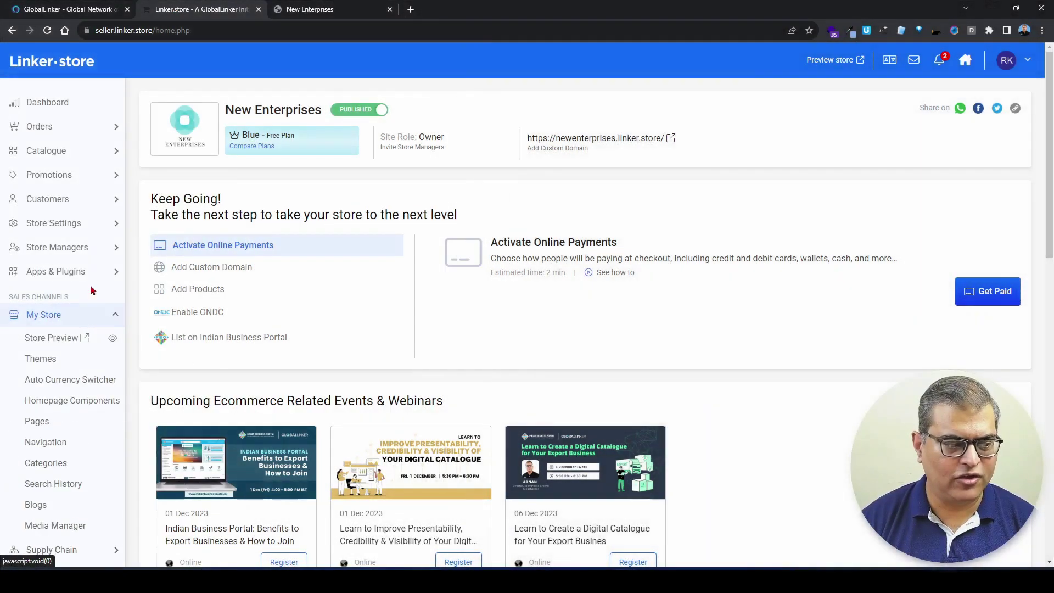
pyautogui.click(57, 449)
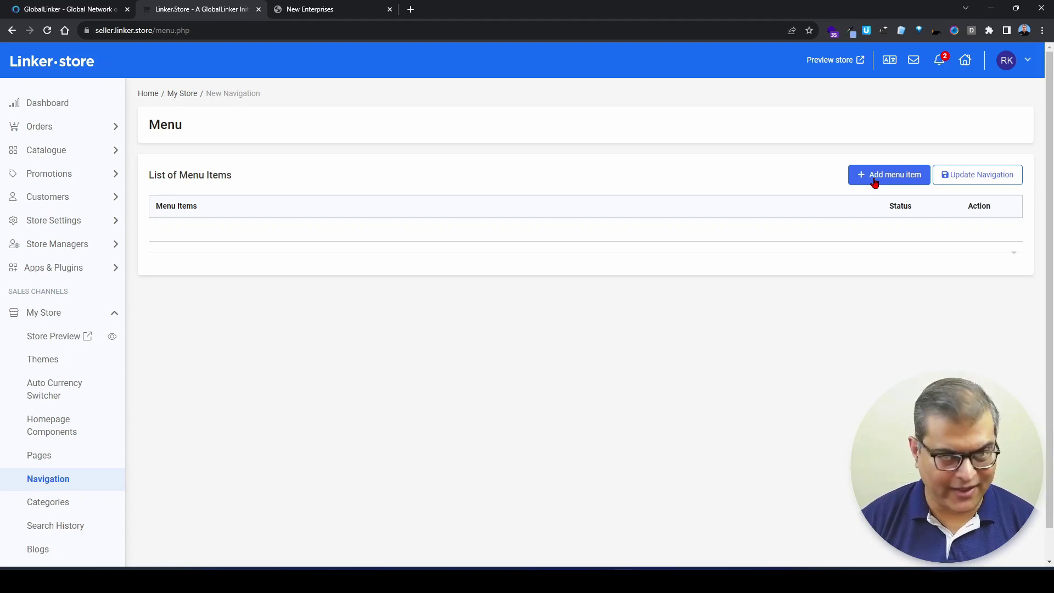
pyautogui.click(948, 182)
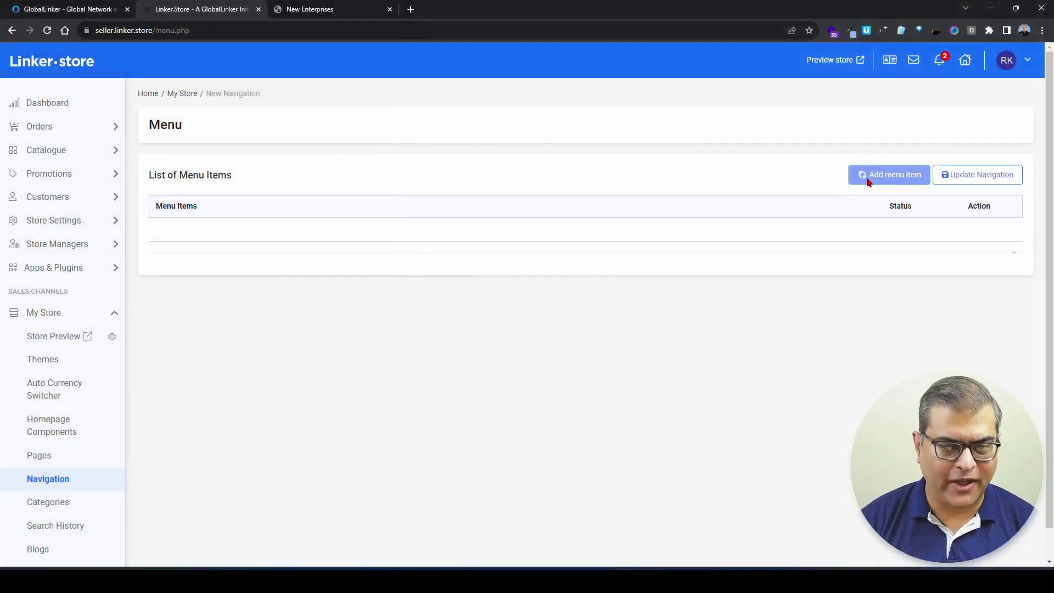
pyautogui.click(867, 182)
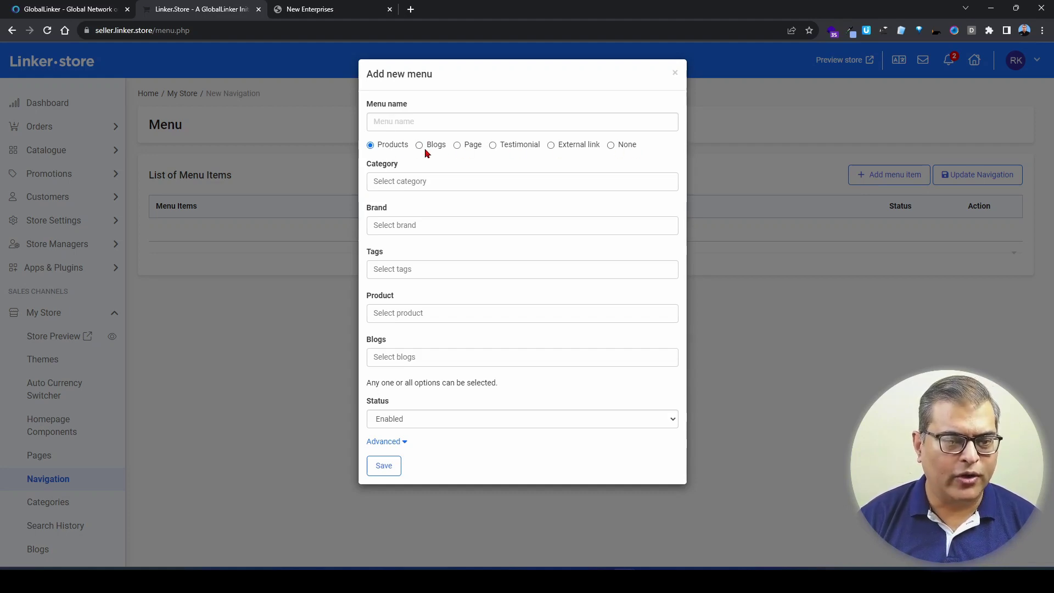
pyautogui.click(394, 121)
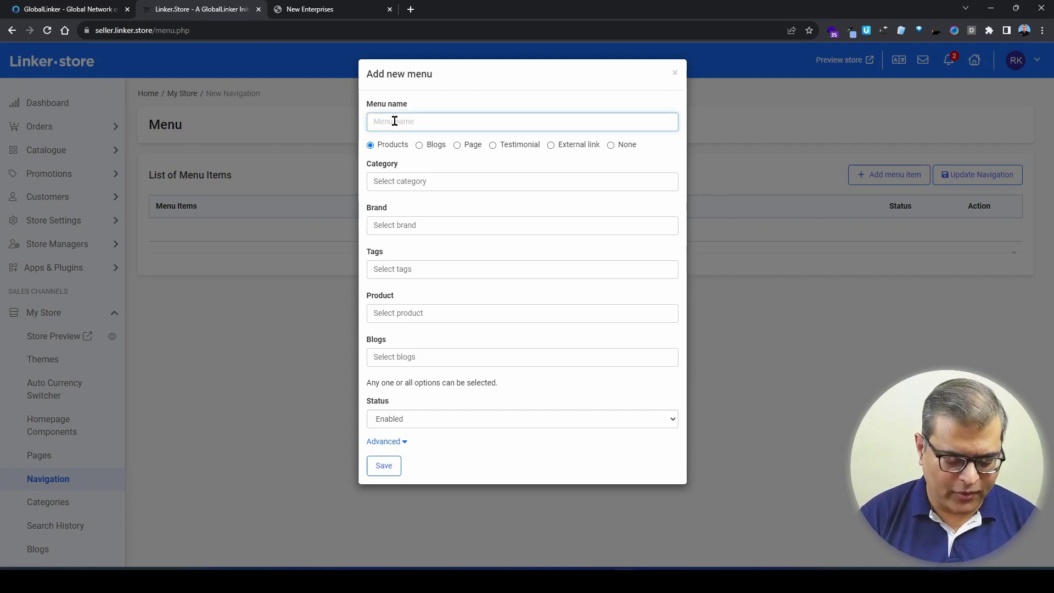
pyautogui.write('Wom')
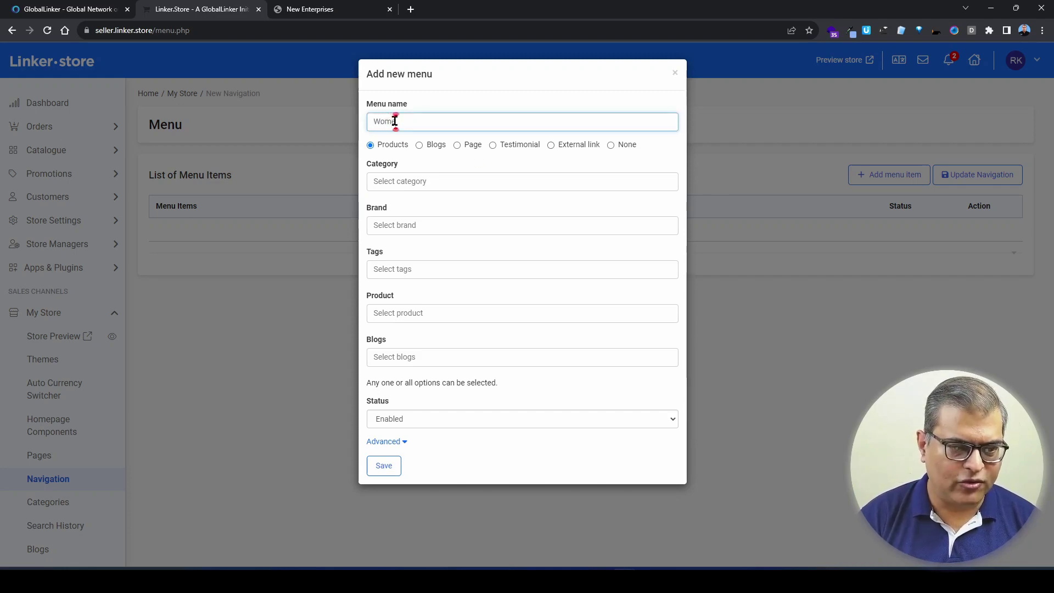
pyautogui.write('an Fashion')
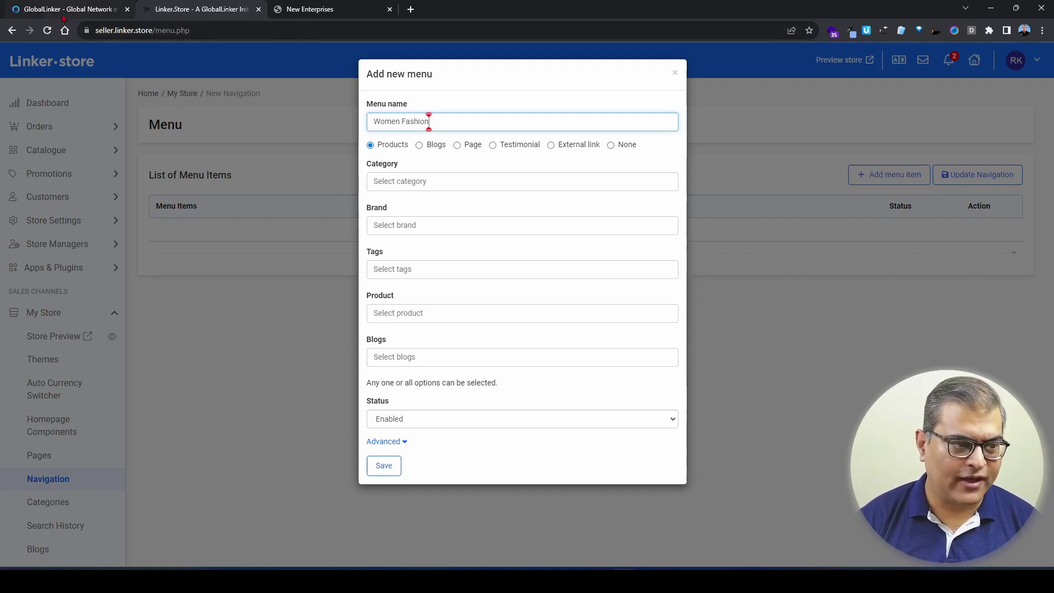
# Step: In a duplicate tab, open the Black Leather Sling Bag product from the catalogue for editing to check its assigned category
pyautogui.middleClick(47, 33)
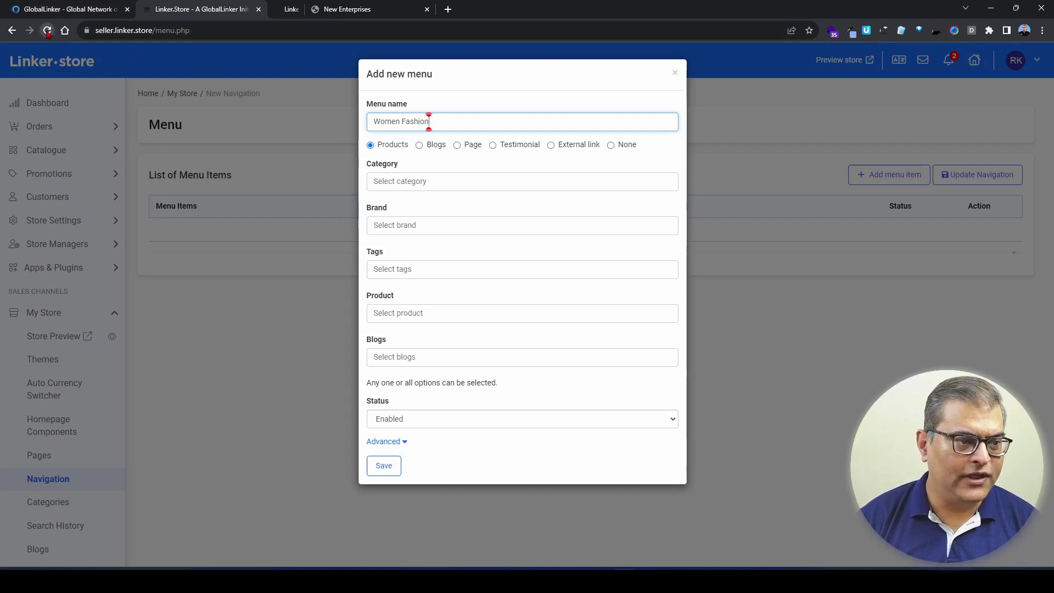
pyautogui.click(298, 7)
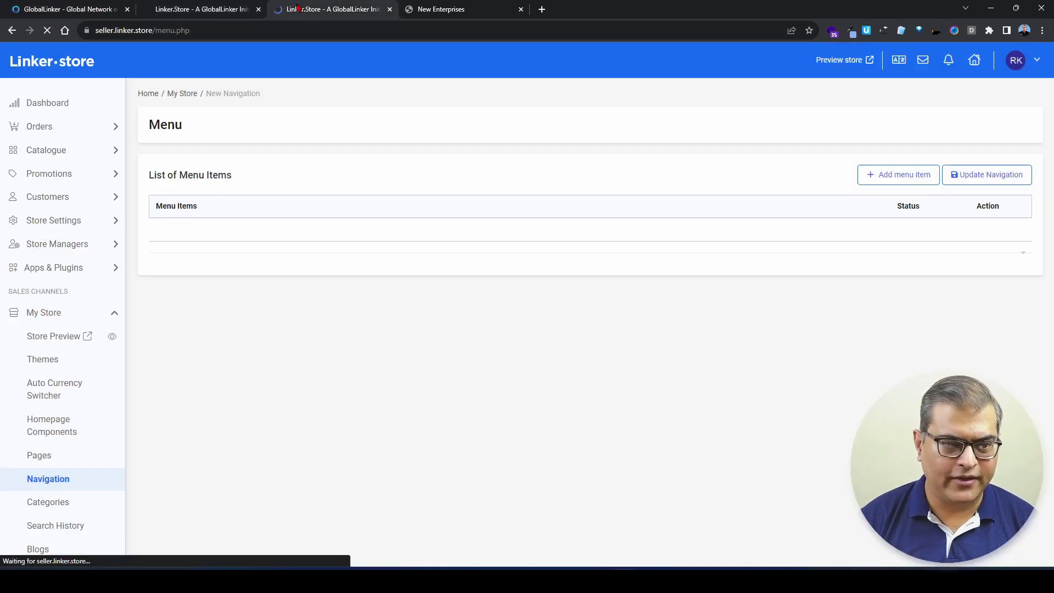
pyautogui.click(41, 151)
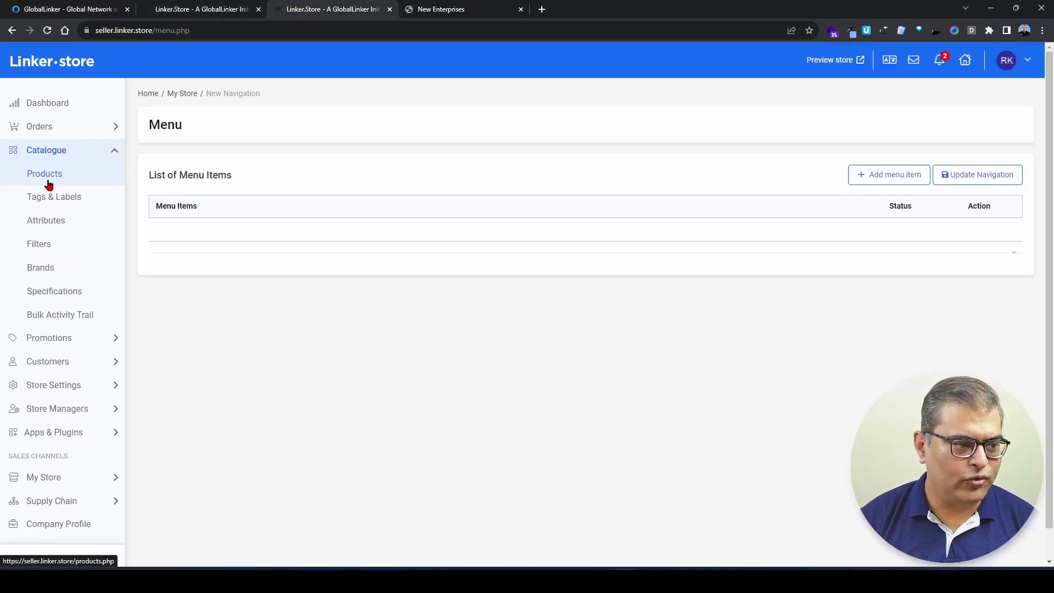
pyautogui.click(47, 176)
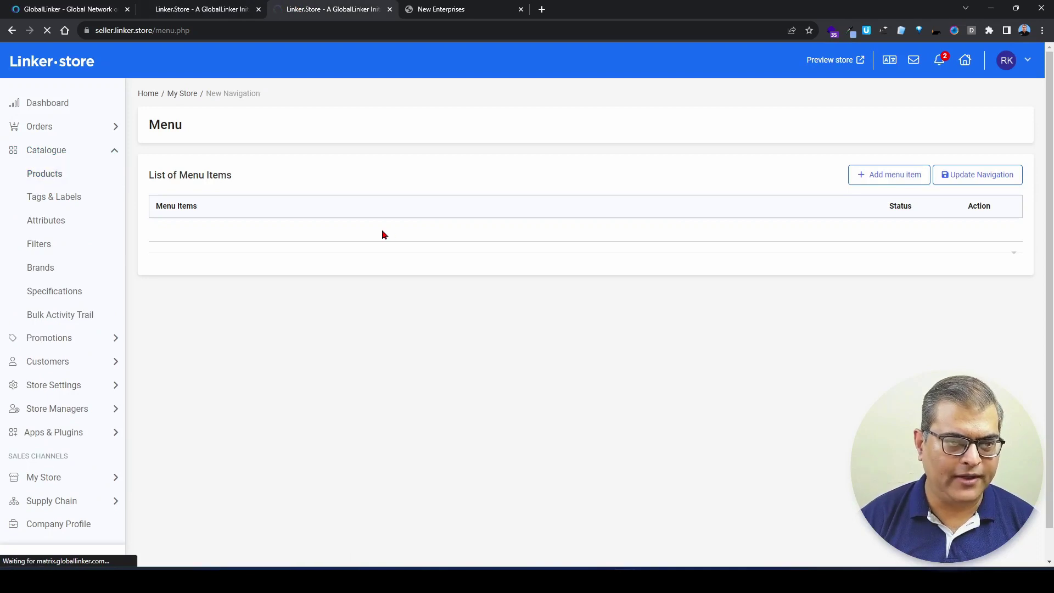
pyautogui.scroll(-1, 288, 359)
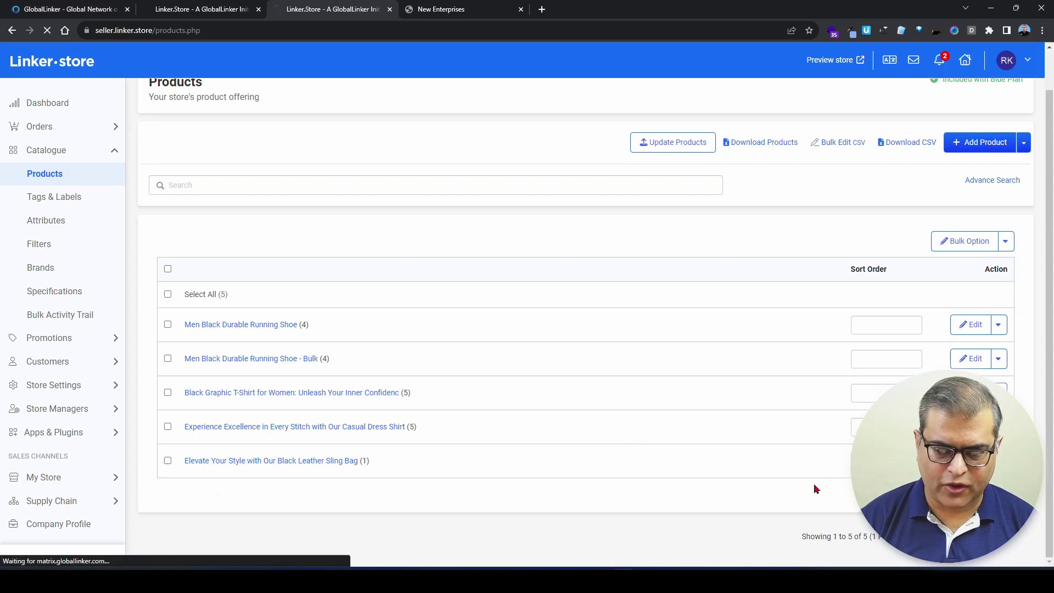
pyautogui.click(769, 461)
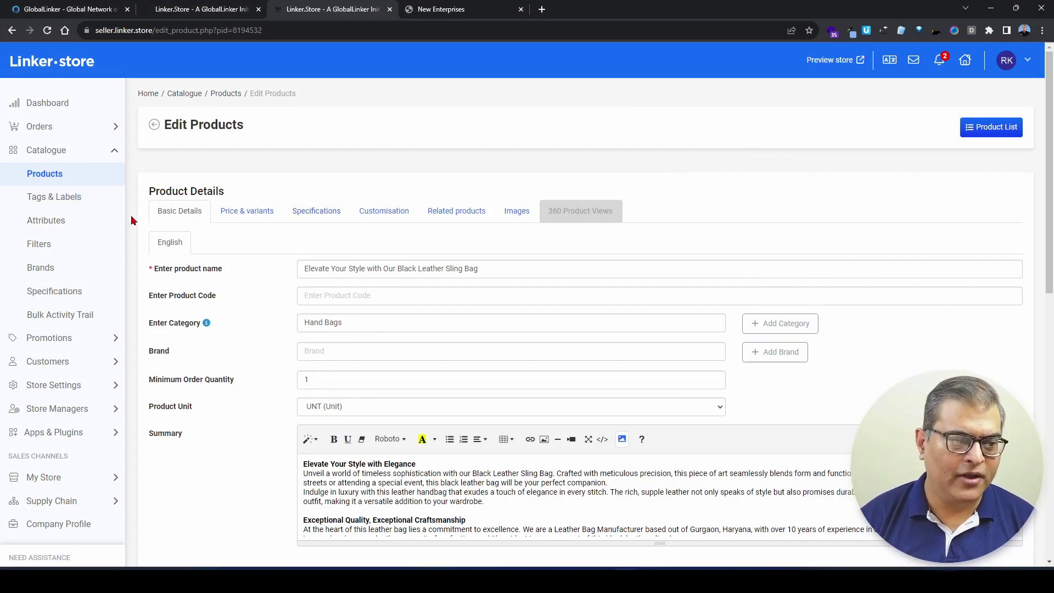
# Step: Back in the menu form, assign the Hand Bags and Women T-Shirt categories, save the Women Fashion item and update the navigation
pyautogui.click(177, 9)
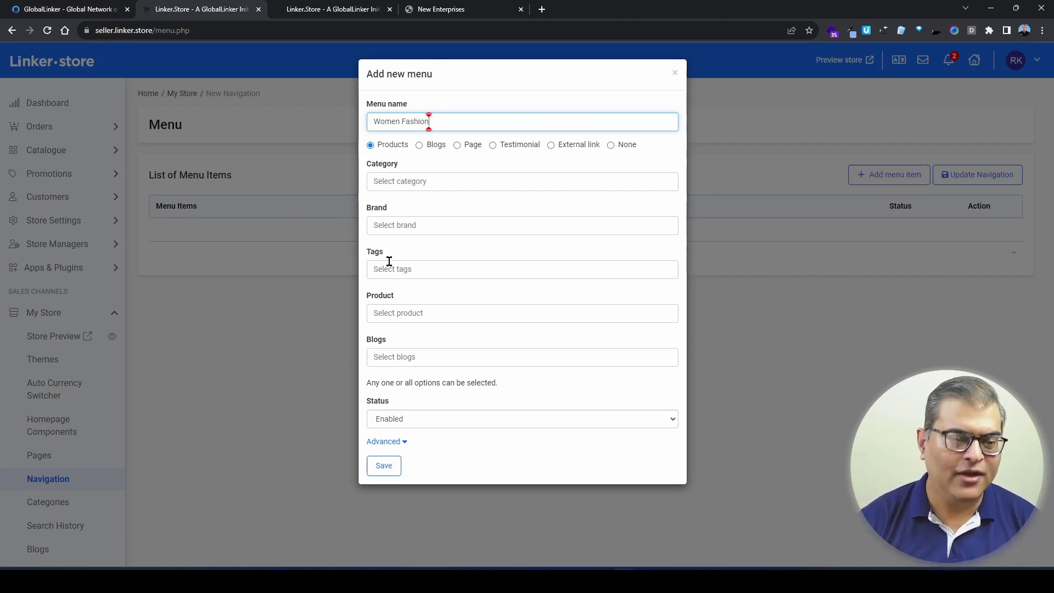
pyautogui.click(416, 181)
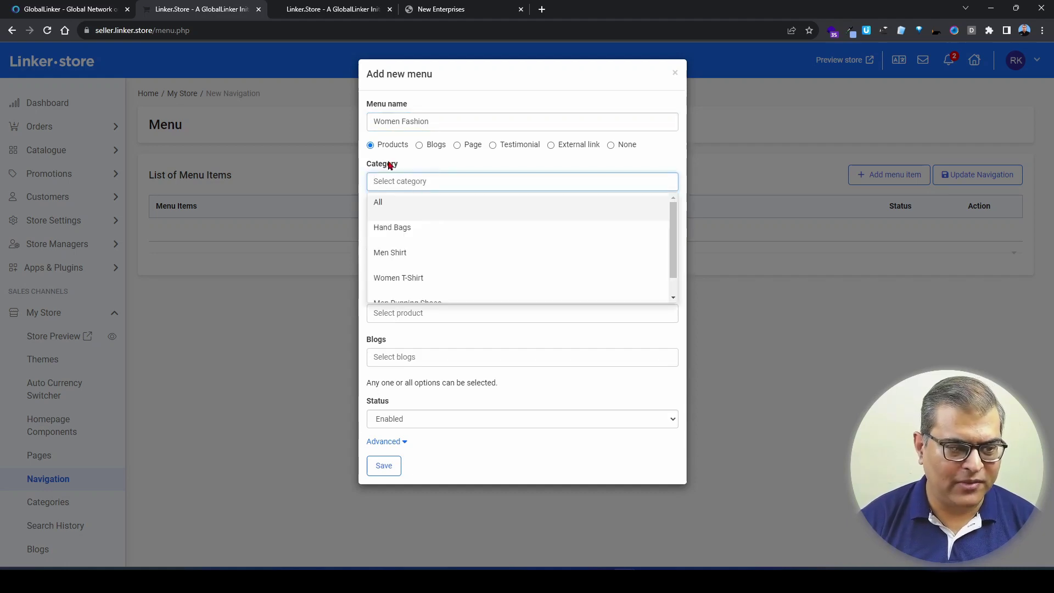
pyautogui.click(414, 228)
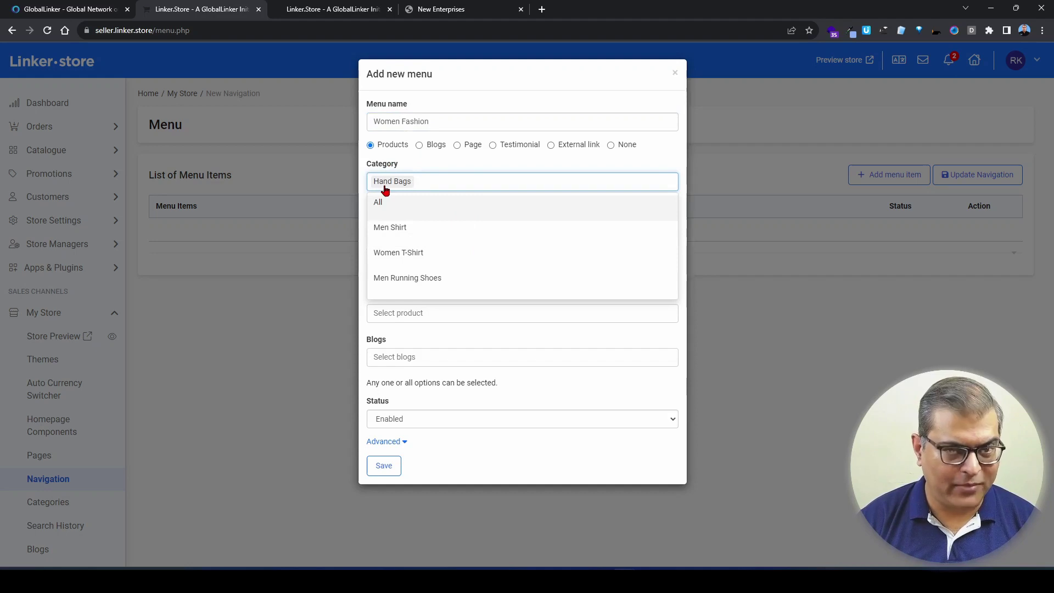
pyautogui.click(405, 255)
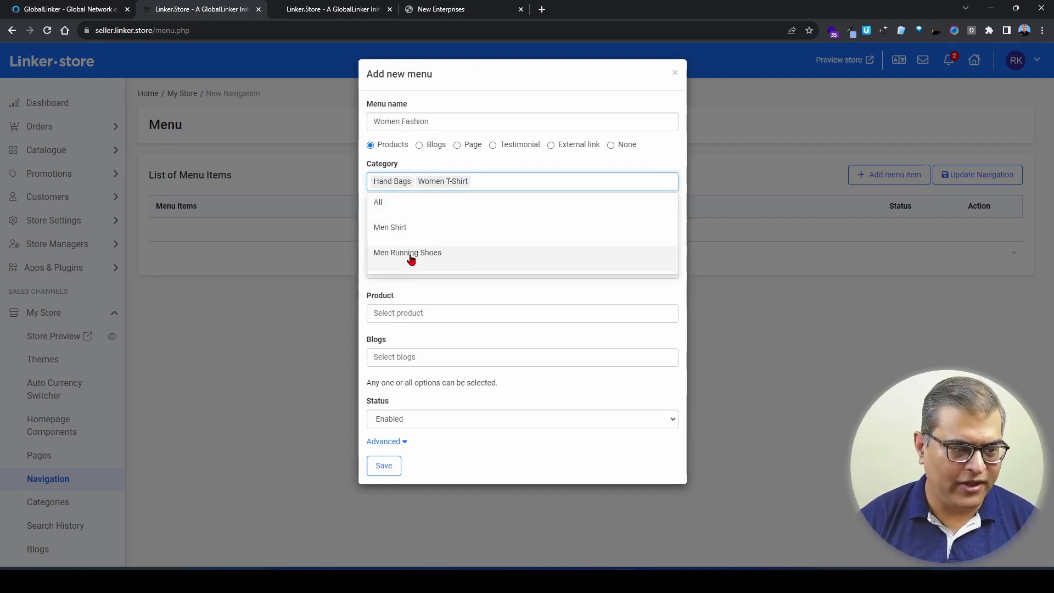
pyautogui.click(451, 104)
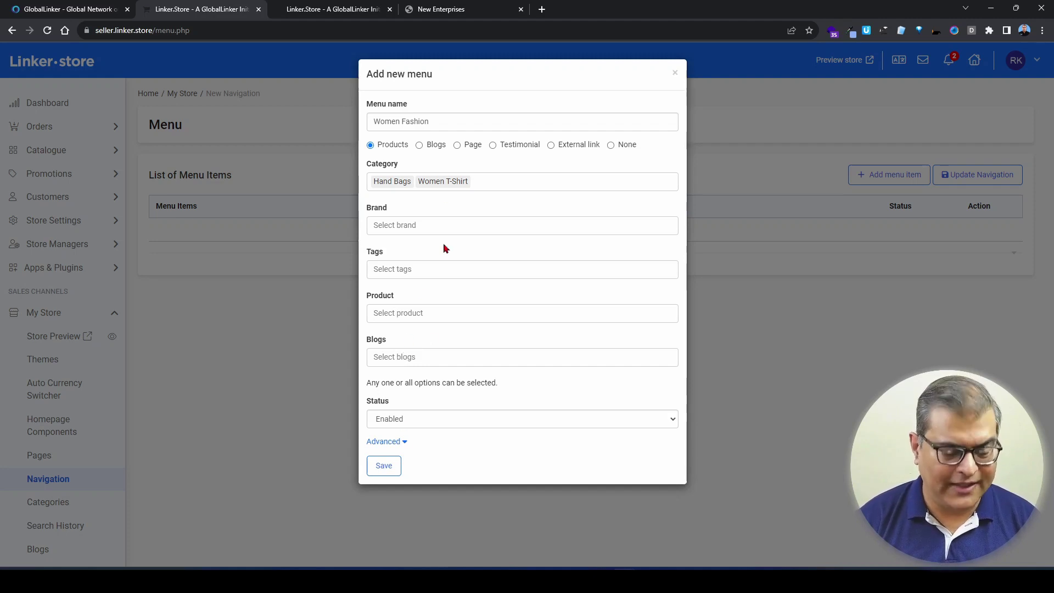
pyautogui.click(395, 469)
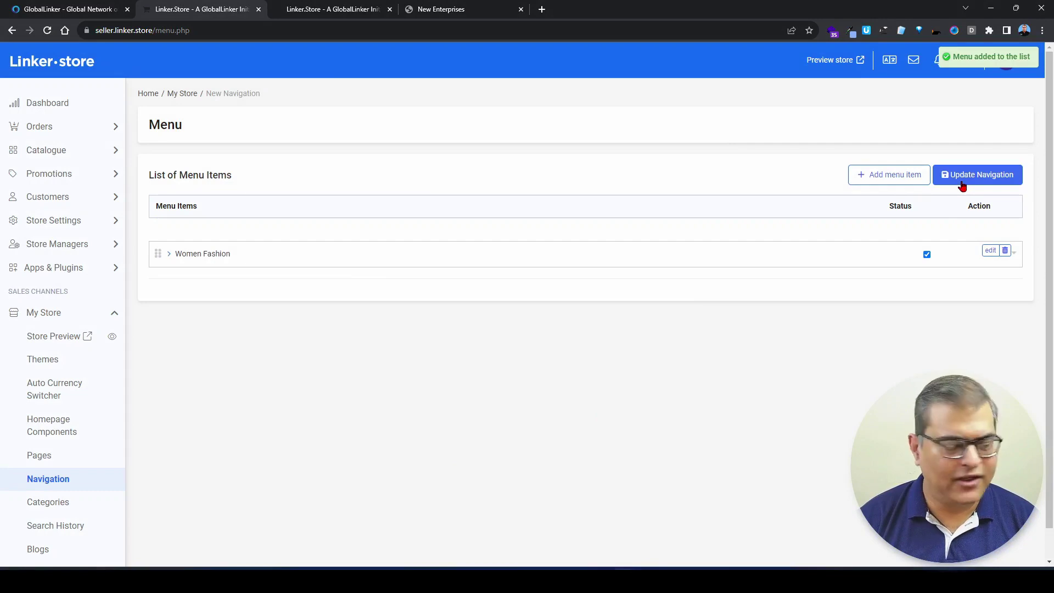
pyautogui.click(963, 183)
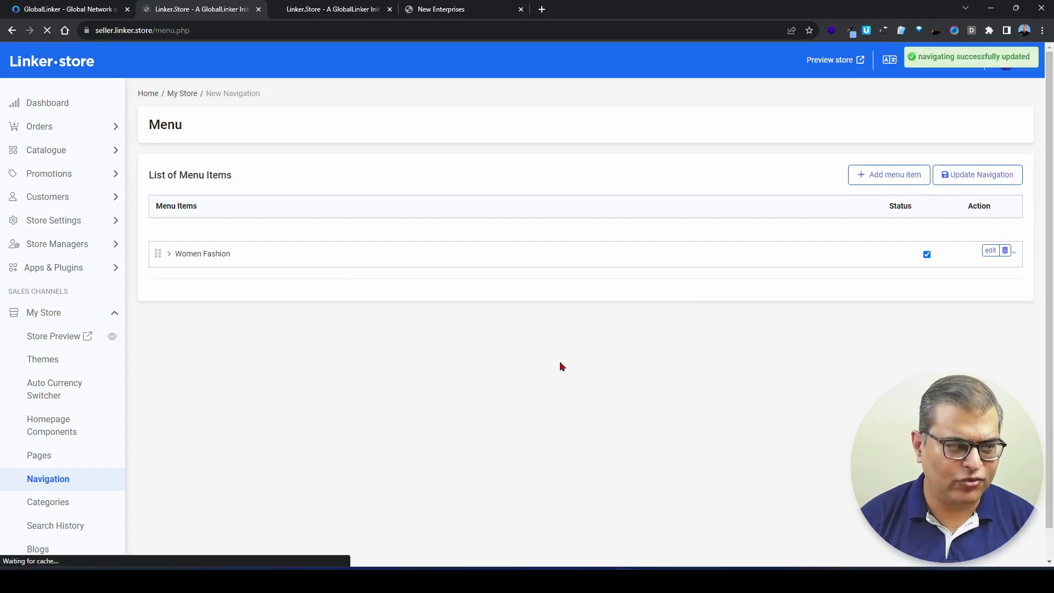
# Step: Switch to the storefront and view the Women Fashion page to check its products
pyautogui.click(454, 7)
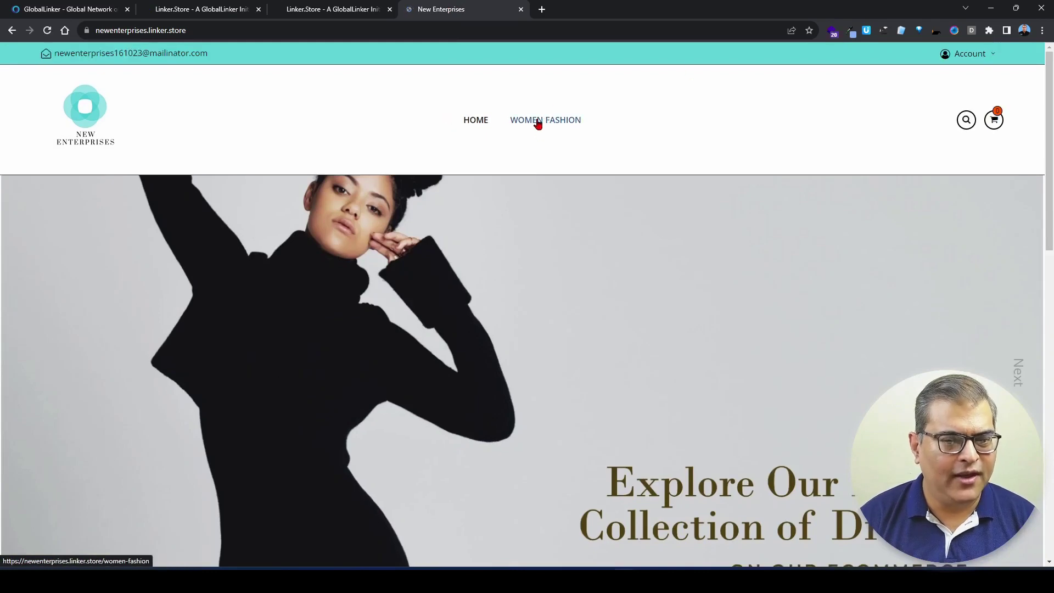
pyautogui.click(538, 124)
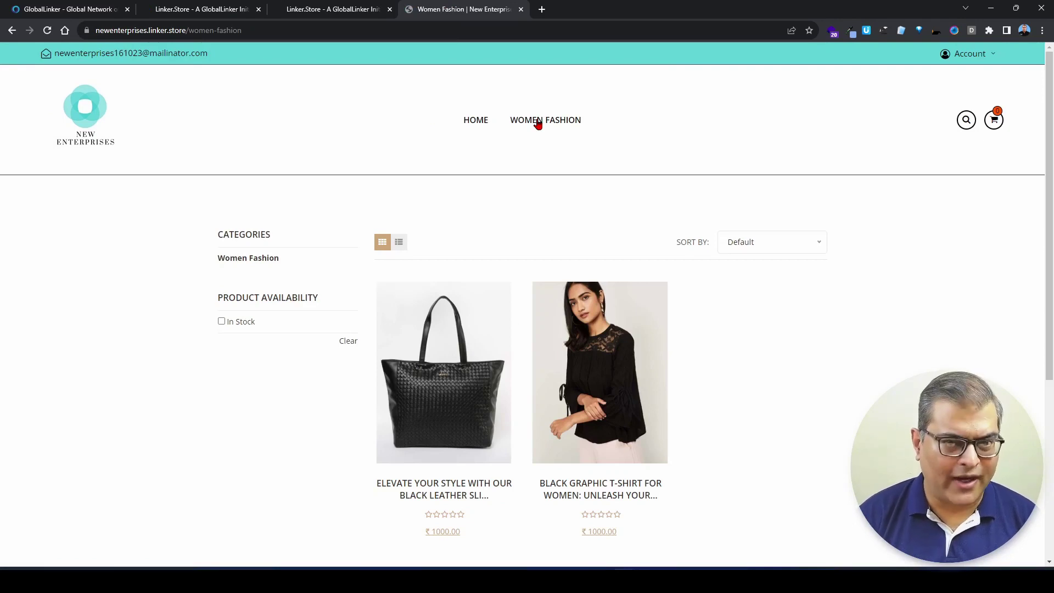
# Step: Return to the seller's navigation page and start a new products menu item named "Hand bags"
pyautogui.click(200, 9)
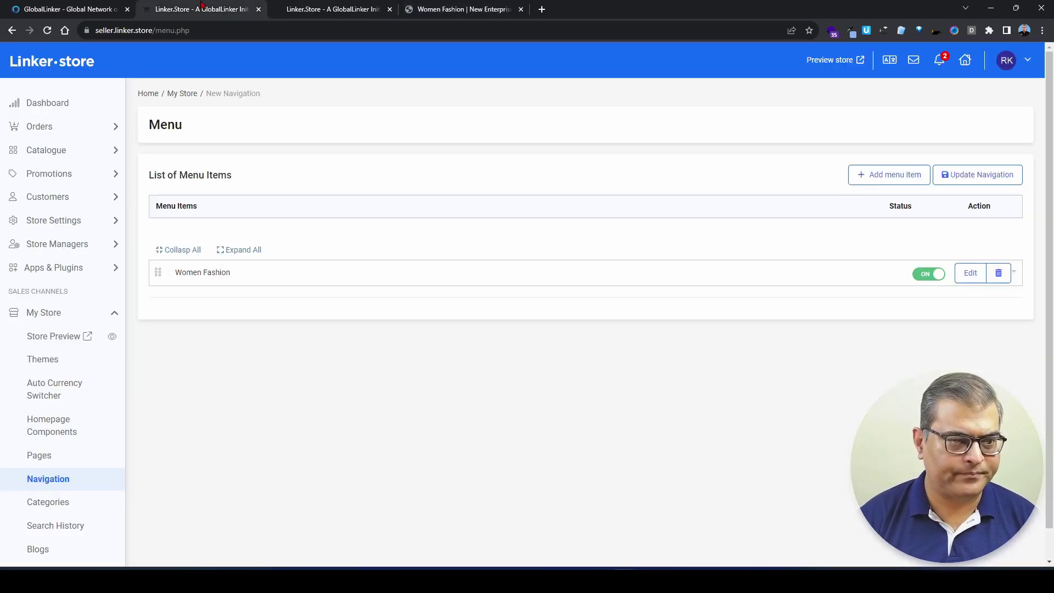
pyautogui.click(884, 187)
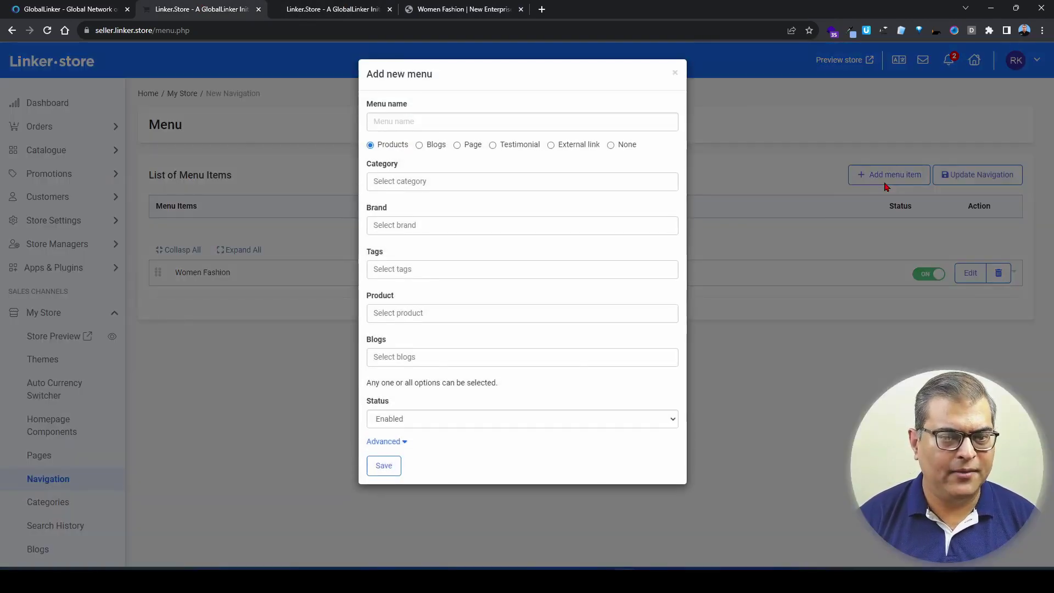
pyautogui.click(418, 121)
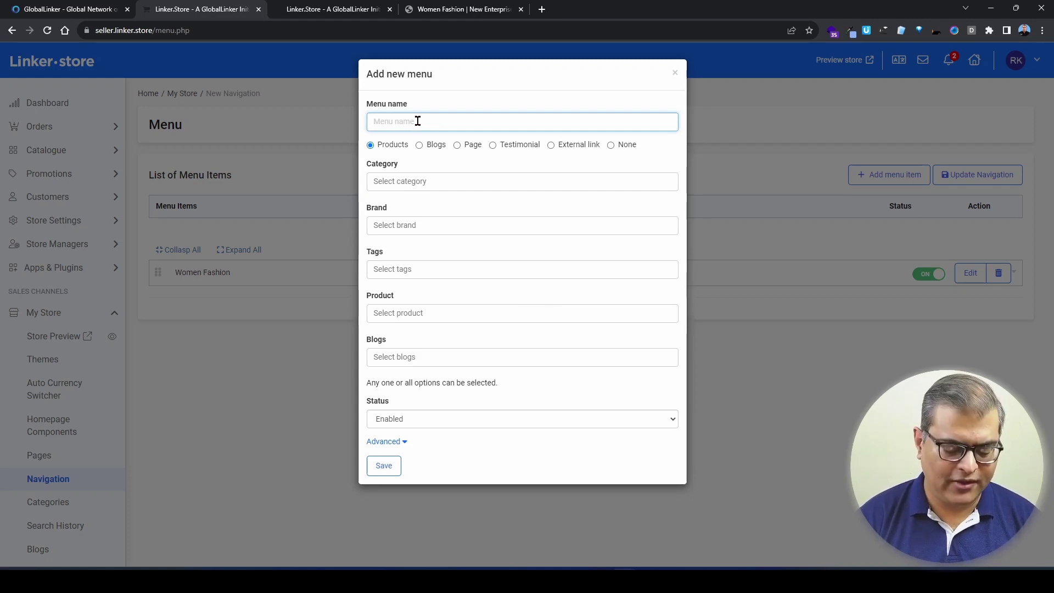
pyautogui.write('Hand bags')
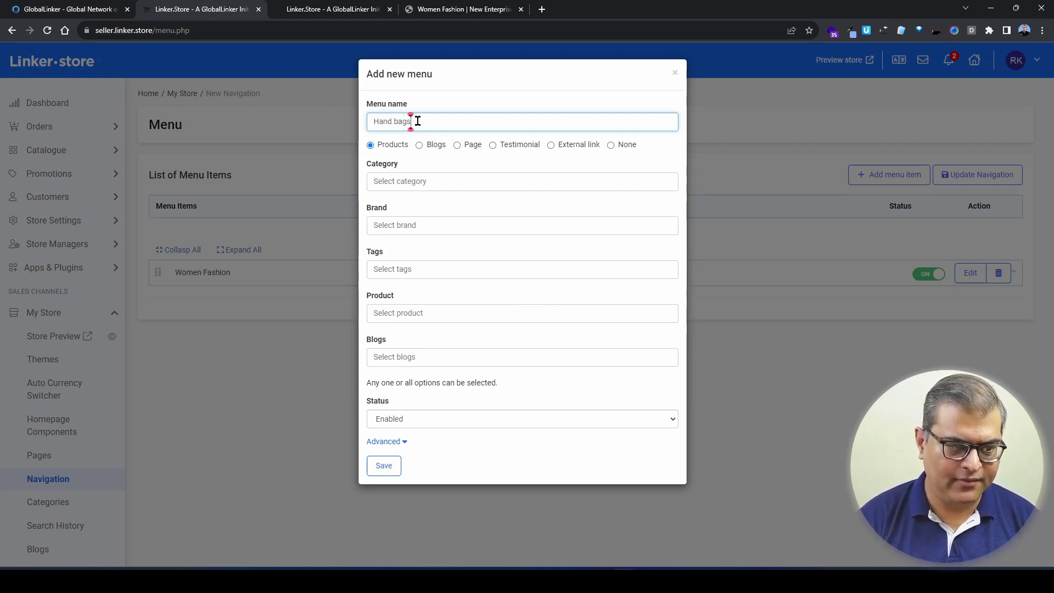
pyautogui.click(423, 183)
pyautogui.click(422, 228)
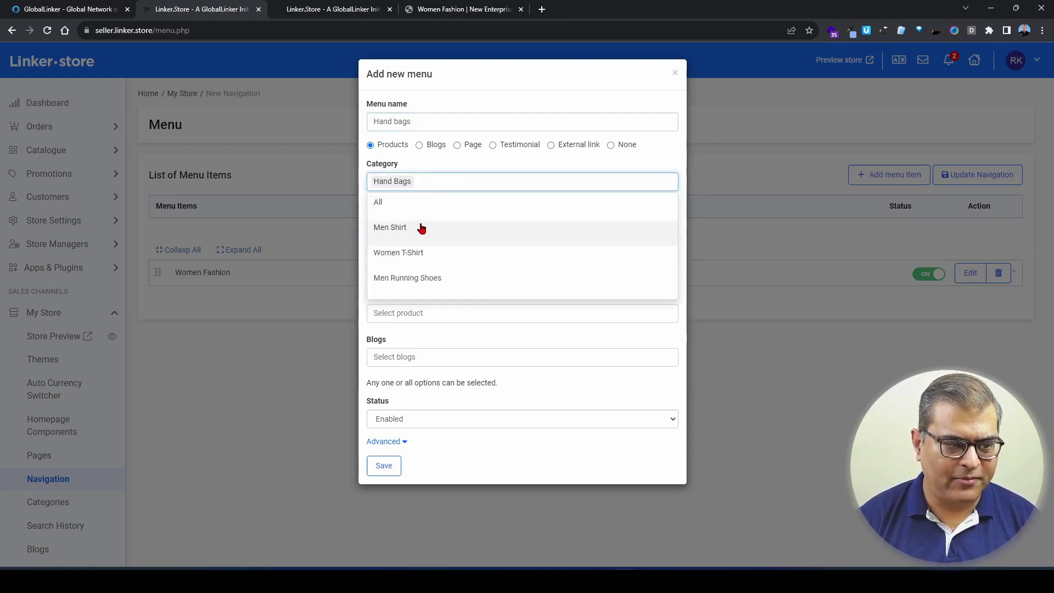
pyautogui.press('BackSpace')
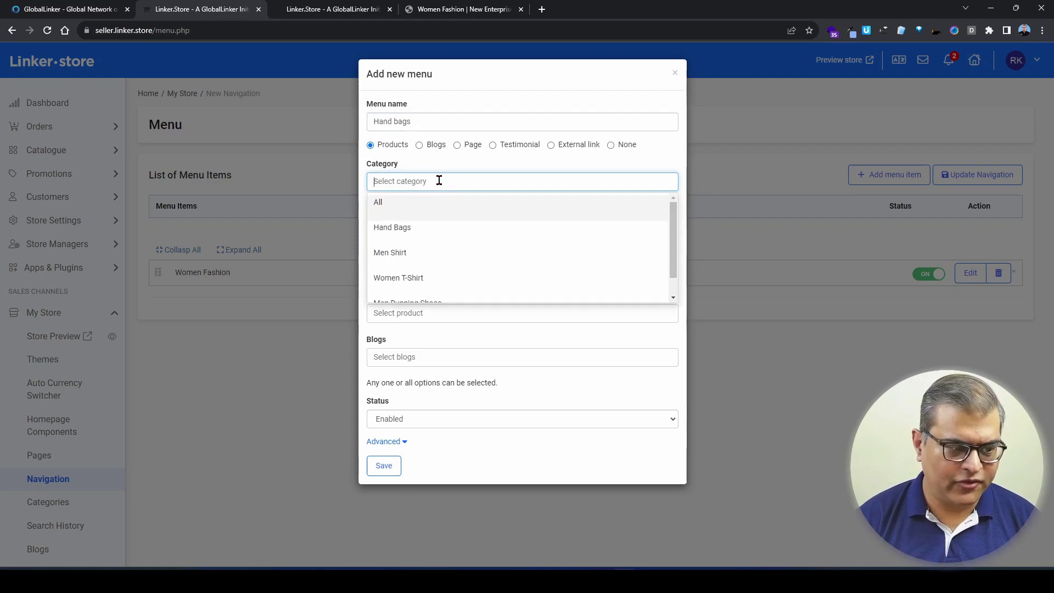
pyautogui.click(426, 349)
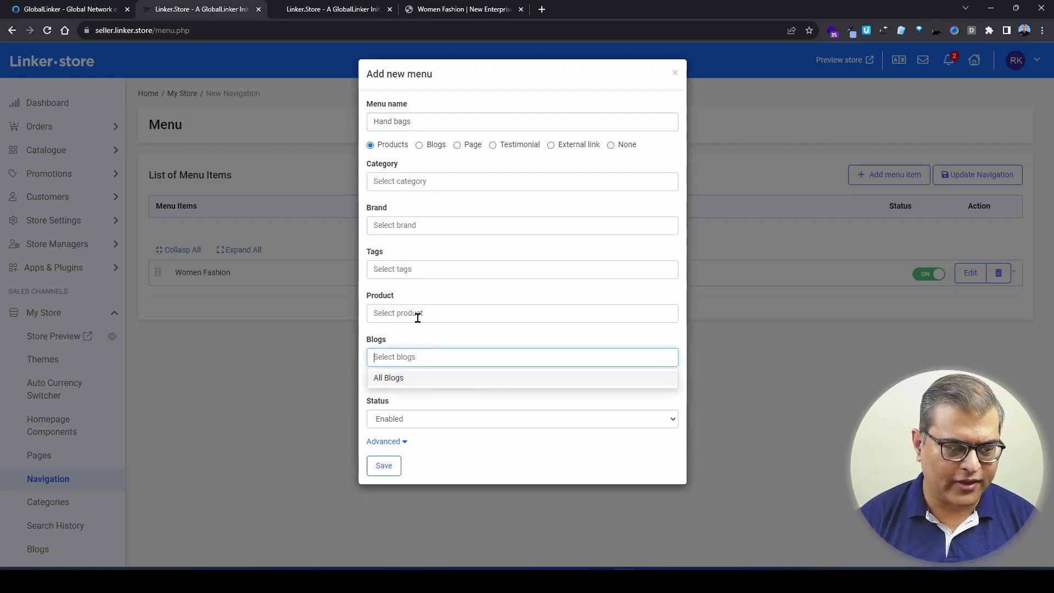
# Step: Assign the product "Elevate Your Style with Our Black Leather Sling Bag" to the Hand bags menu item and save it
pyautogui.click(418, 313)
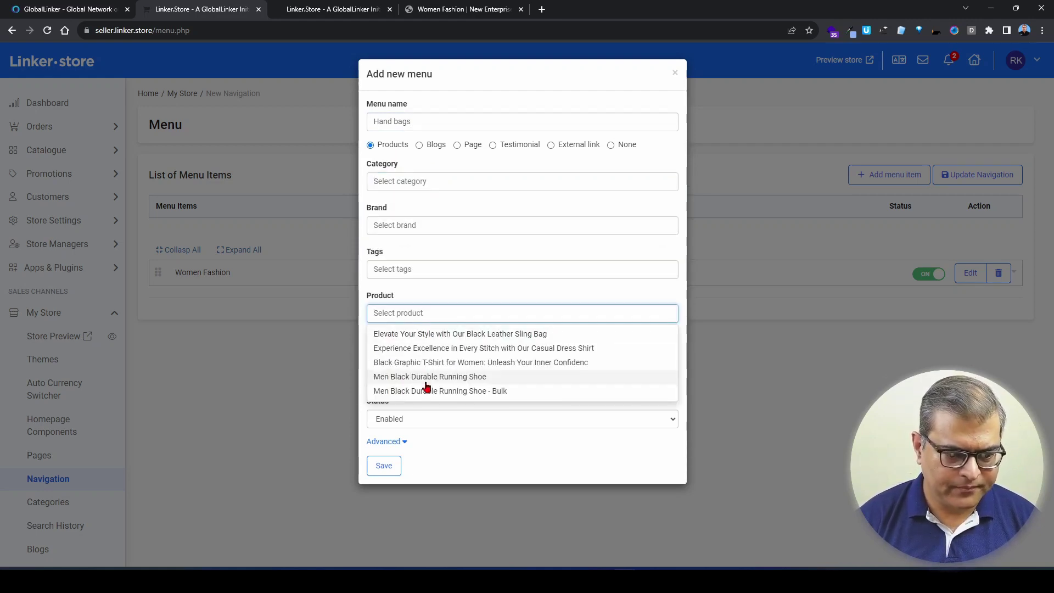
pyautogui.click(438, 335)
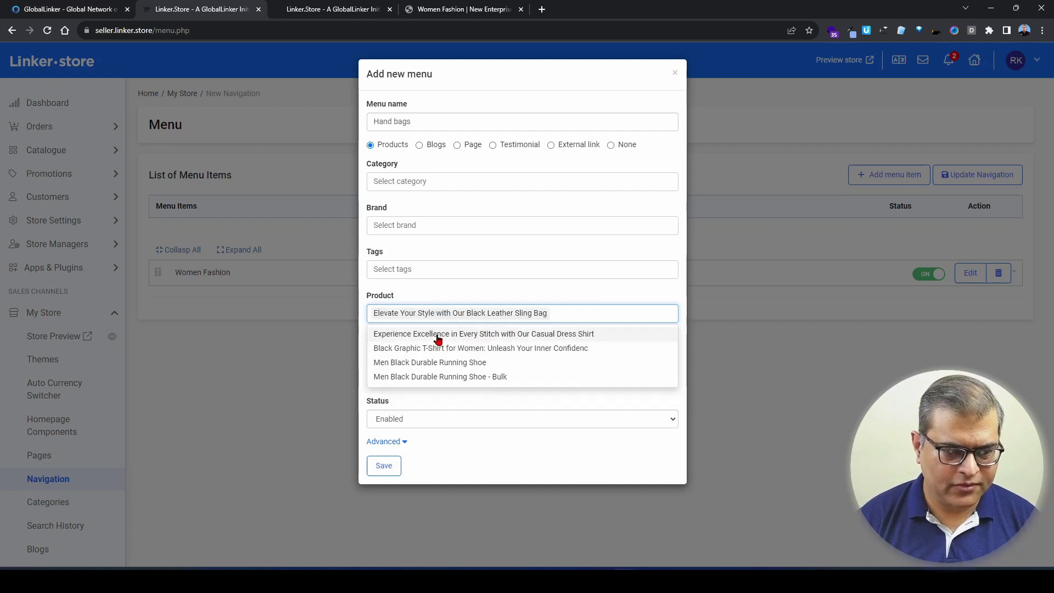
pyautogui.click(480, 291)
pyautogui.click(384, 466)
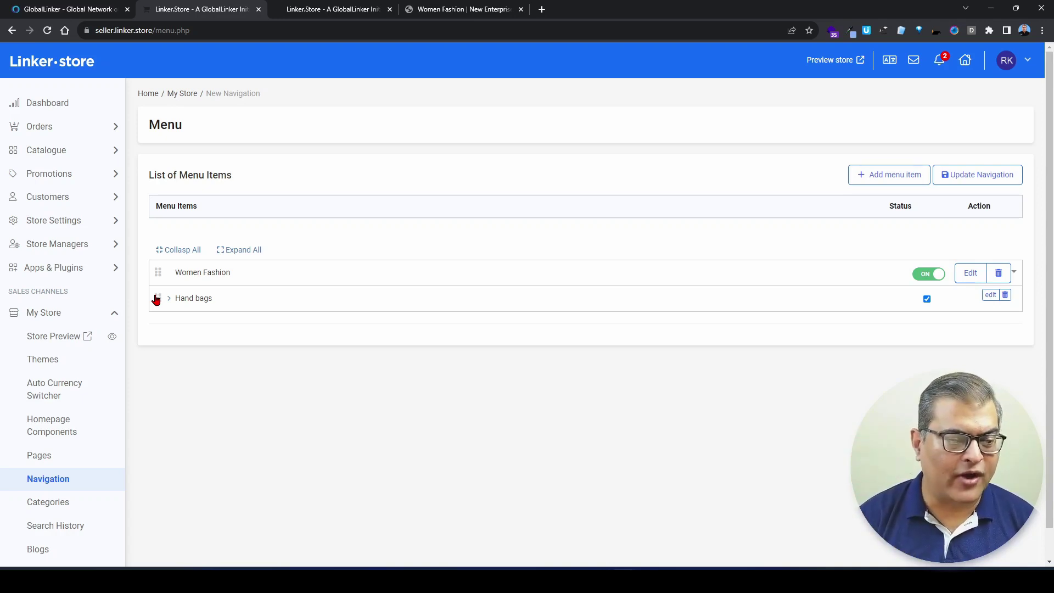
# Step: Nest the Hand bags item under Women Fashion as a submenu and update the navigation
pyautogui.moveTo(157, 298); pyautogui.dragTo(177, 299)
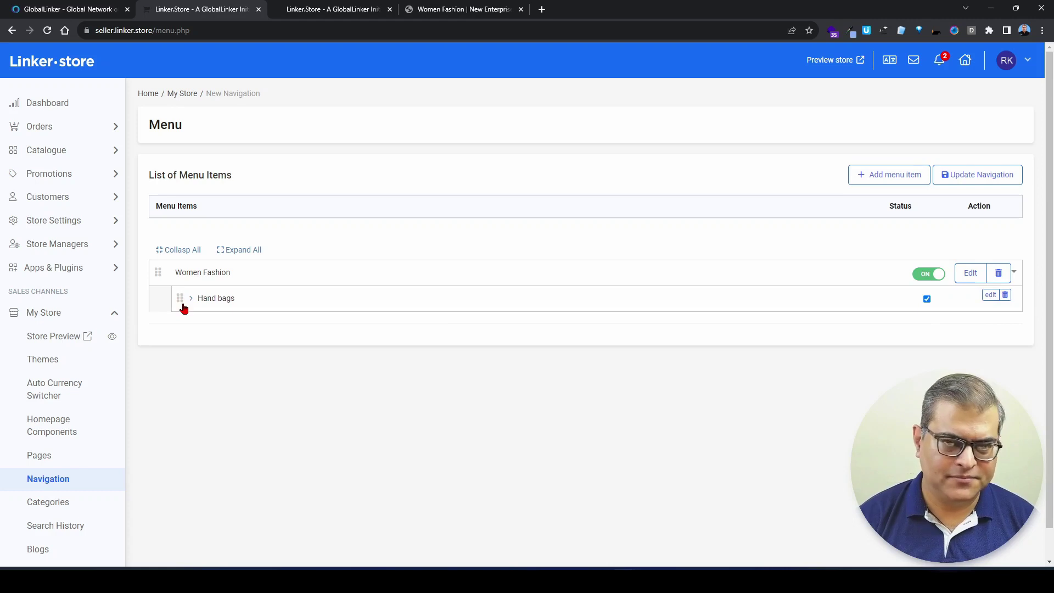
pyautogui.click(950, 173)
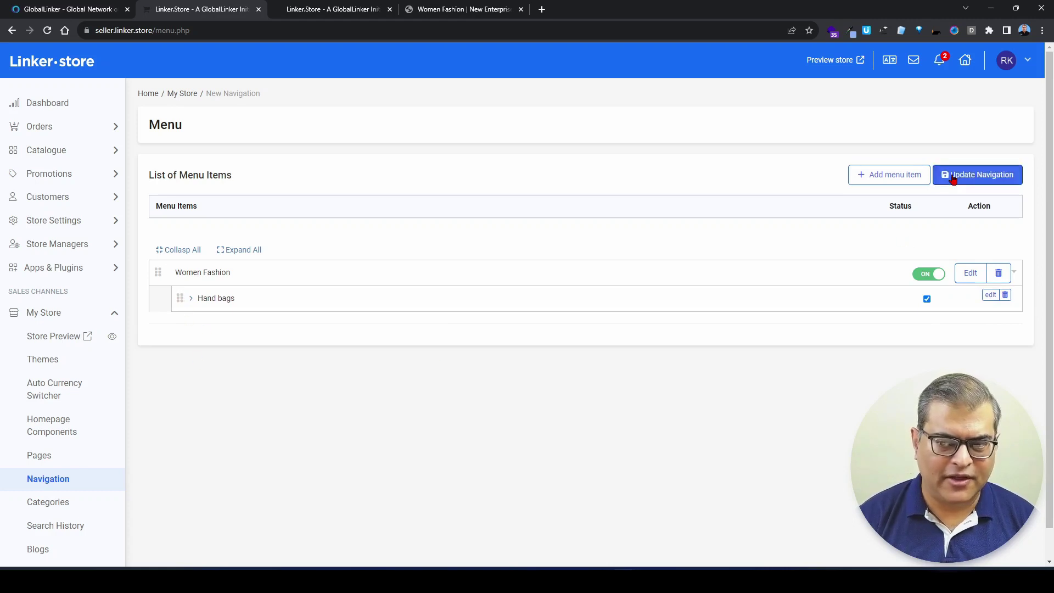
# Step: Reload the storefront, follow the Hand bags submenu link to its product, and return to the Women Fashion page
pyautogui.click(464, 9)
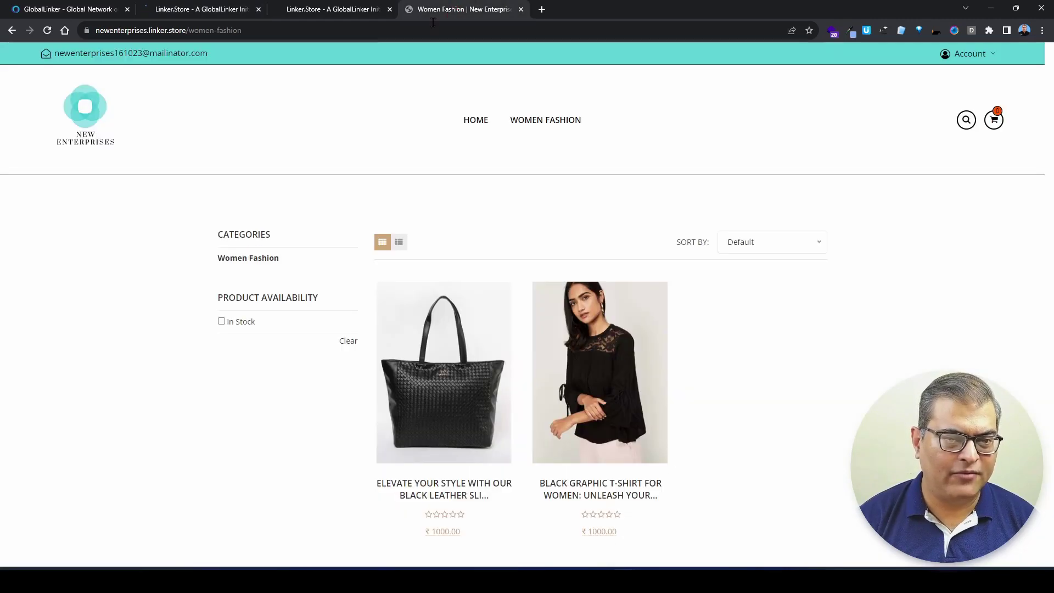
pyautogui.click(48, 31)
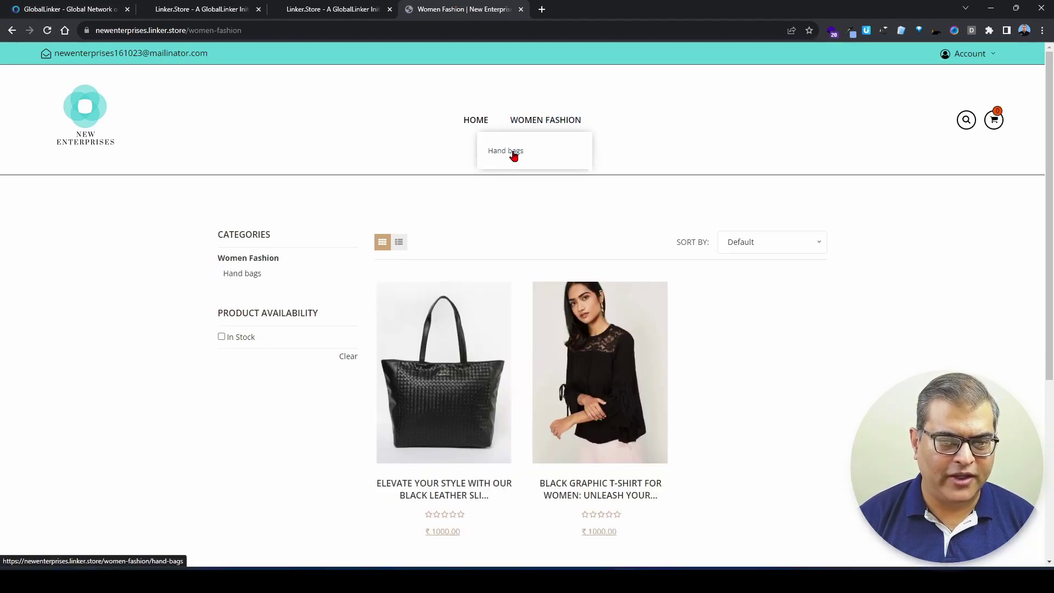
pyautogui.click(387, 354)
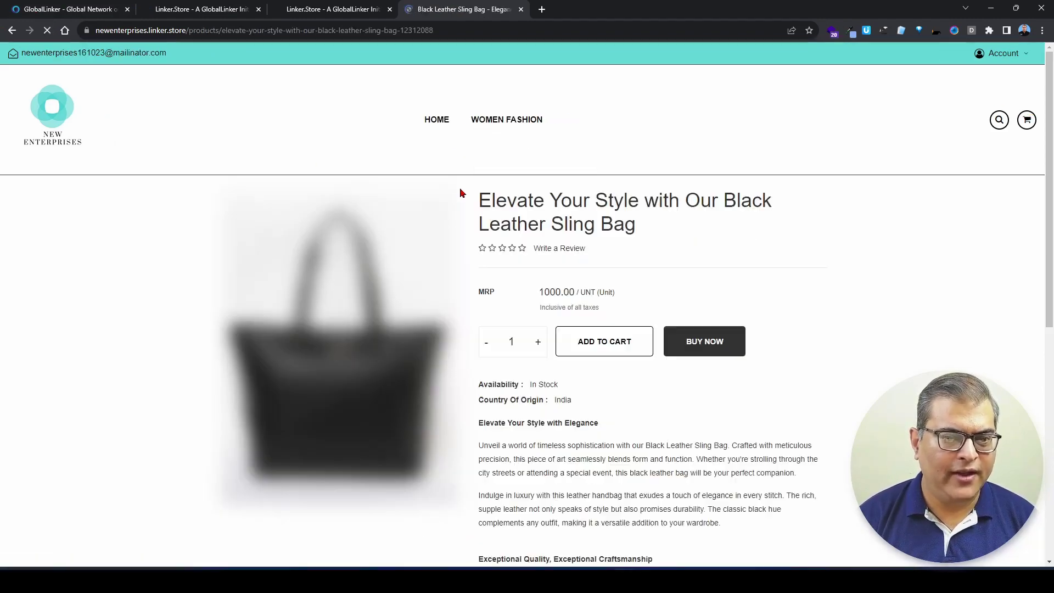
pyautogui.click(353, 359)
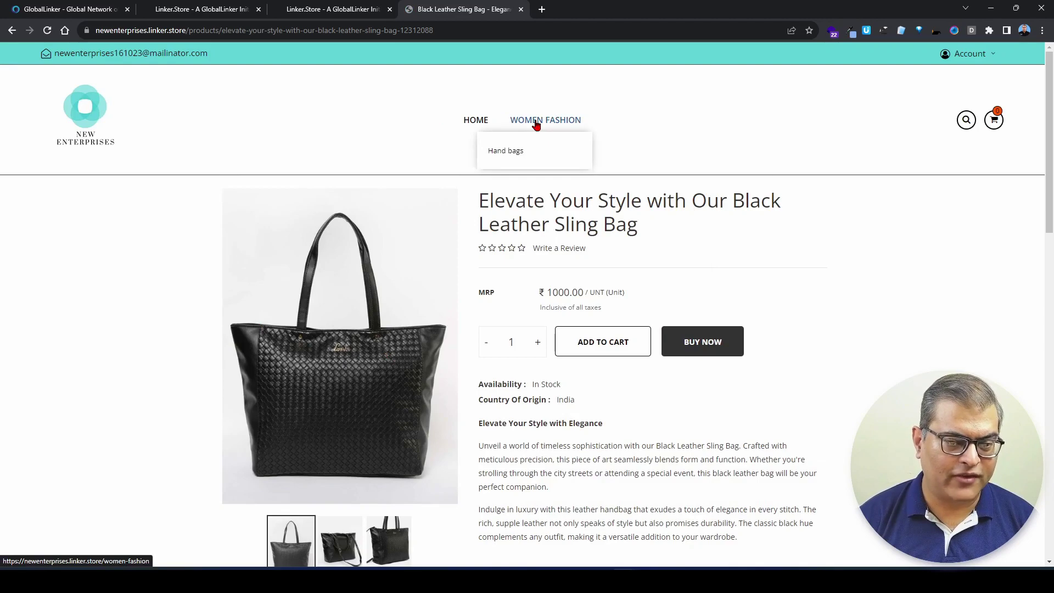
pyautogui.click(536, 120)
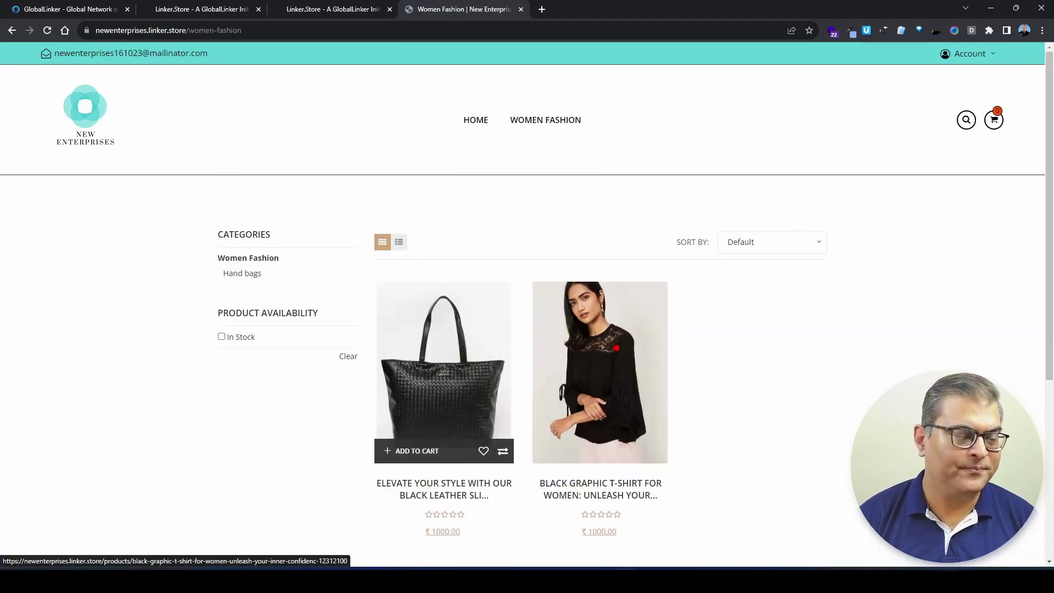
pyautogui.moveTo(551, 125)
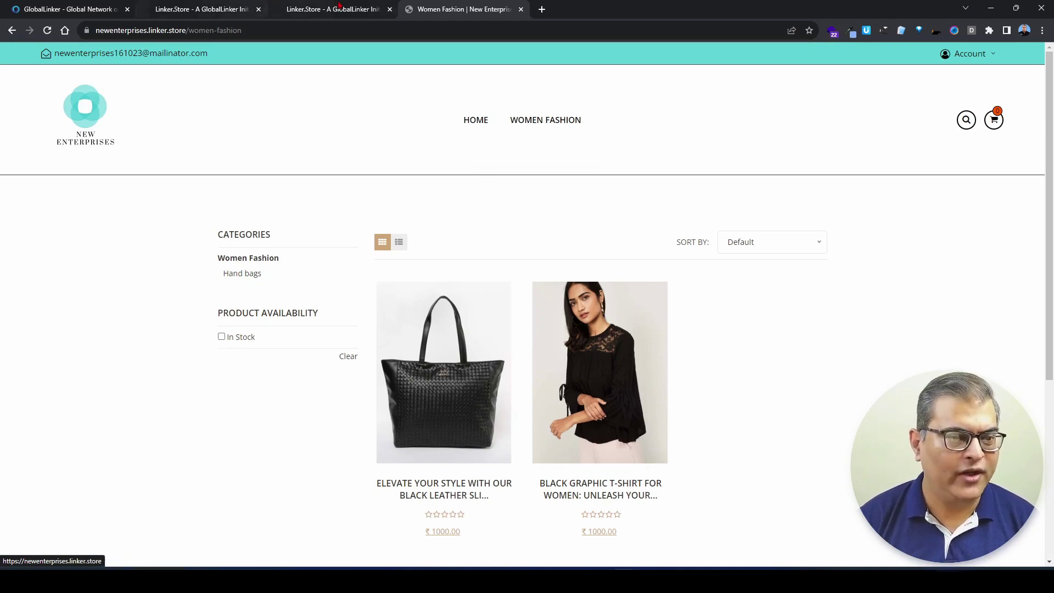
# Step: Return to the seller's navigation page and add a products menu item named "Women T-Shirt" using the Women T-Shirt category
pyautogui.click(230, 6)
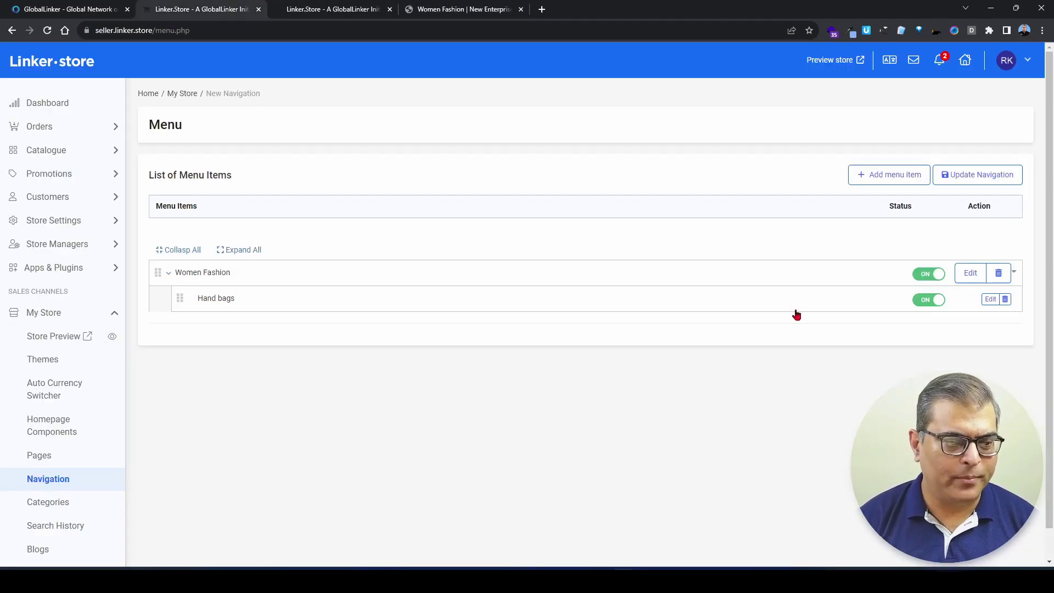
pyautogui.click(872, 187)
pyautogui.click(417, 123)
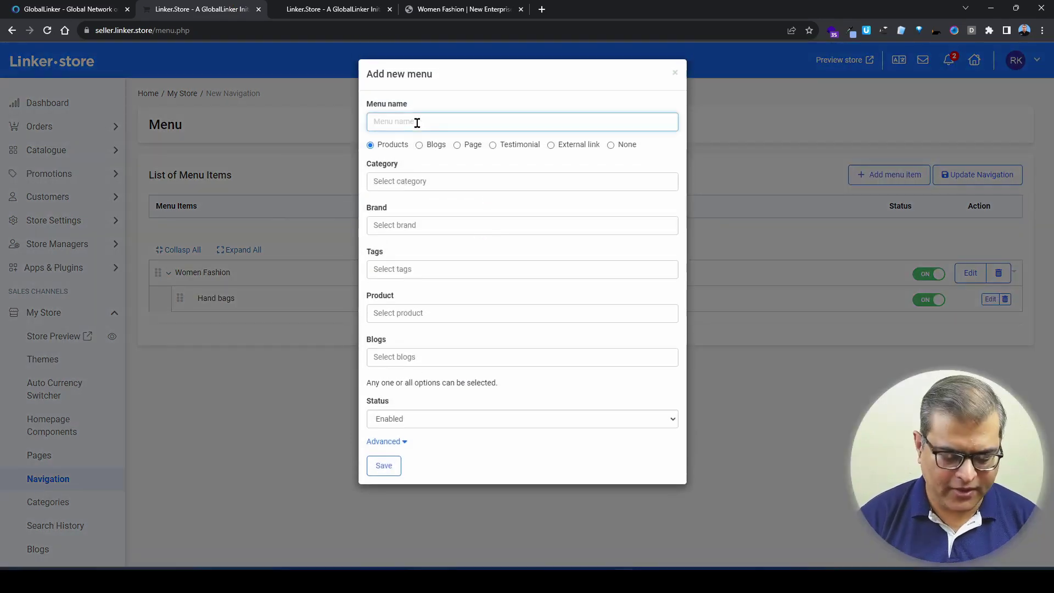
pyautogui.write('Women')
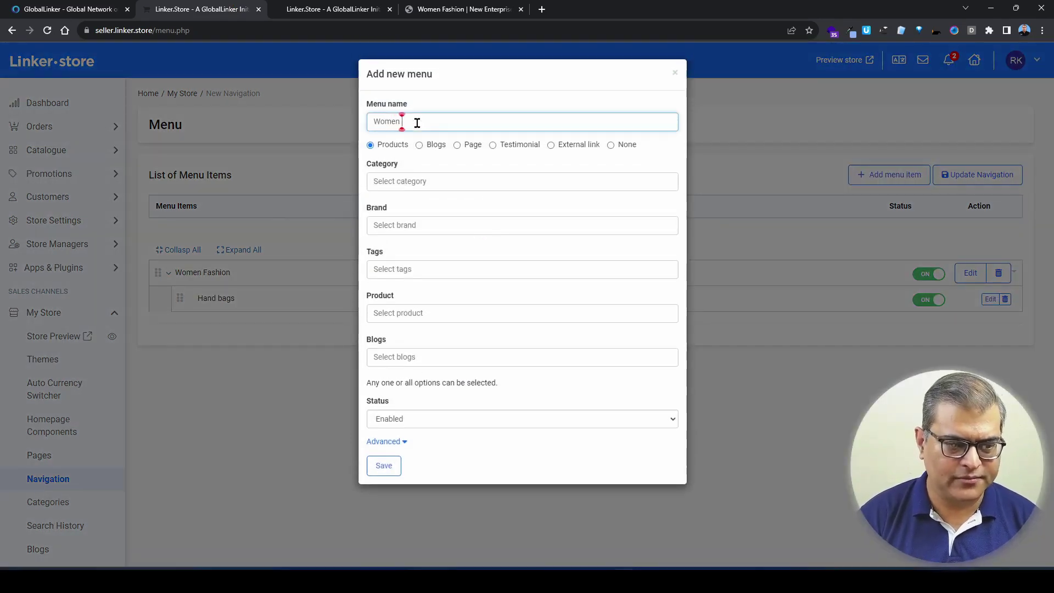
pyautogui.write(' T-Shirt')
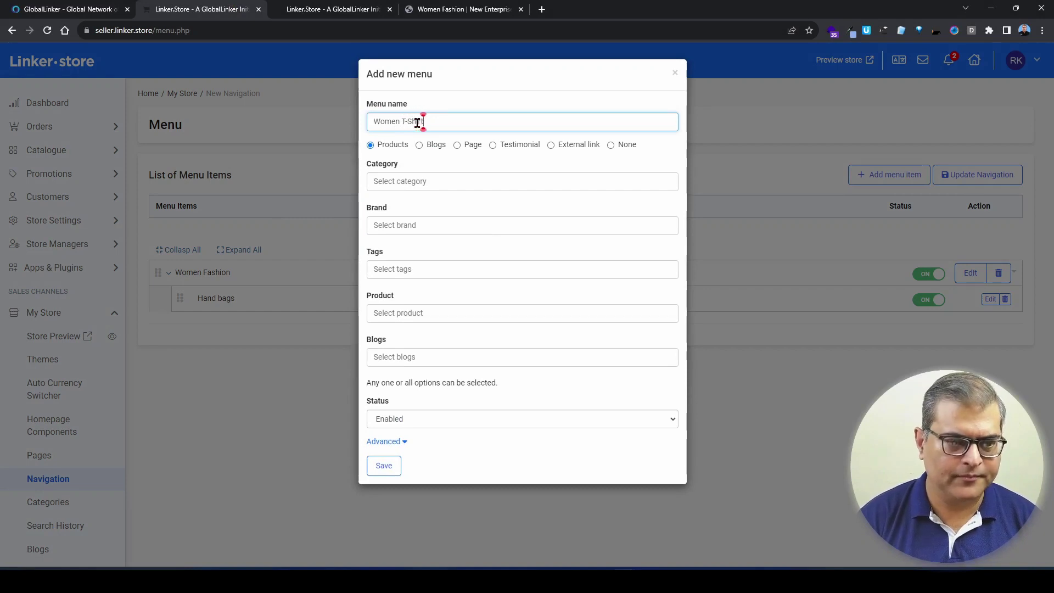
pyautogui.click(425, 181)
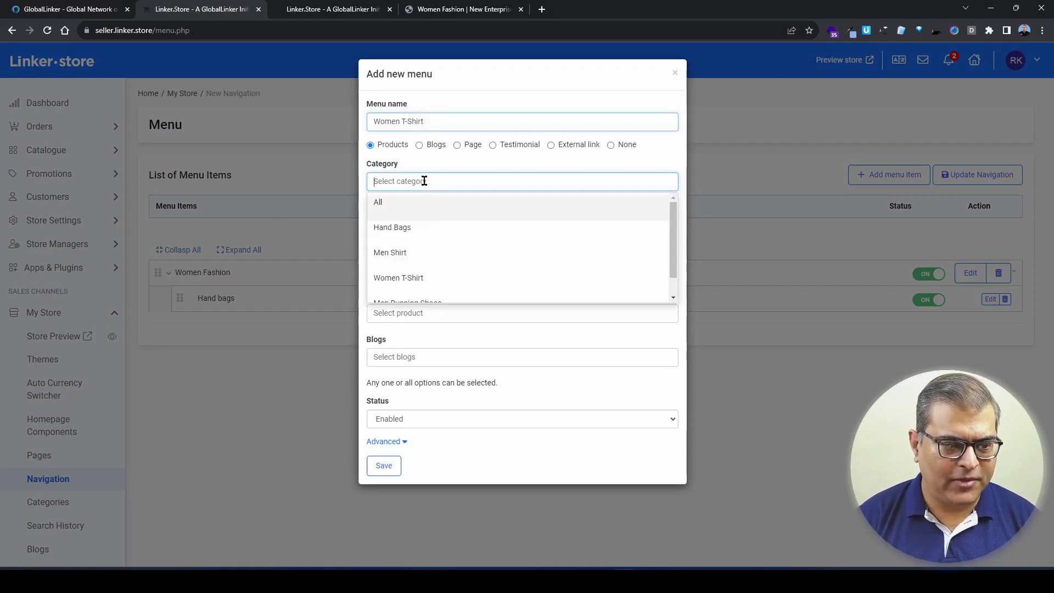
pyautogui.click(416, 278)
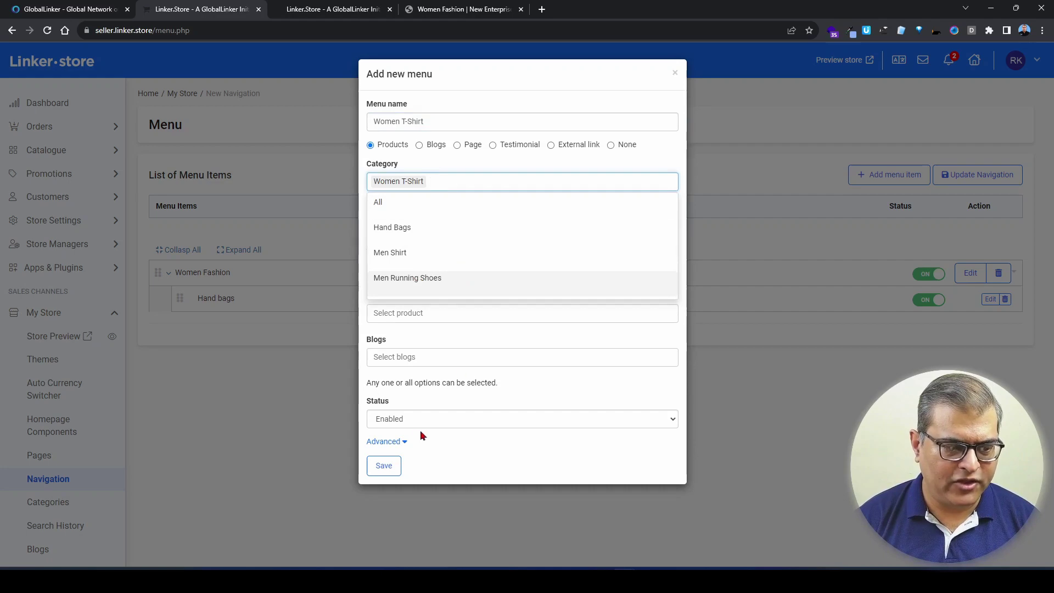
pyautogui.click(384, 465)
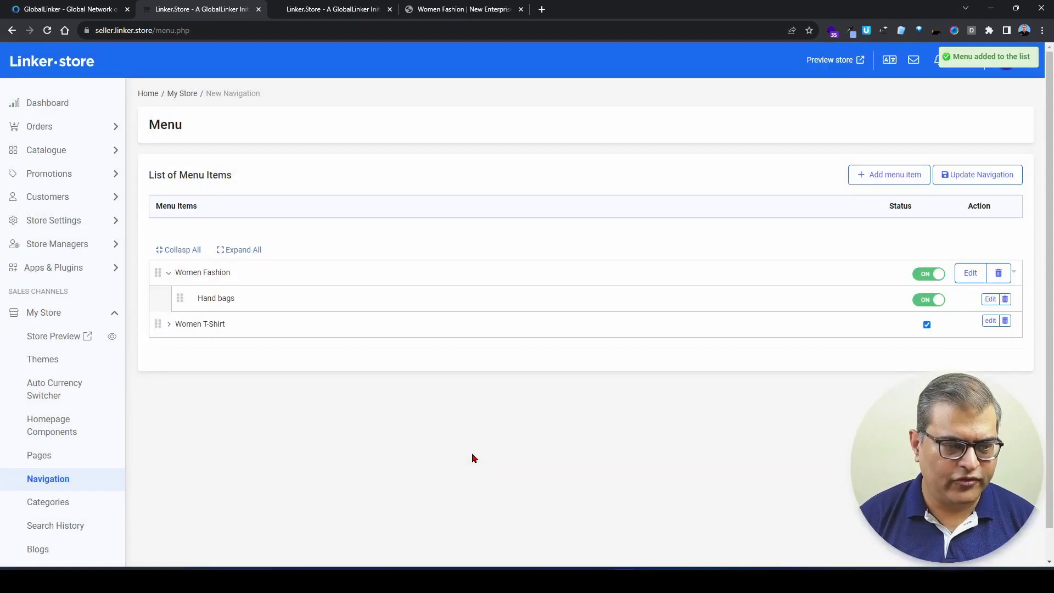
# Step: Update the navigation with Women T-Shirt nested under Women Fashion, and reload the storefront page to check it
pyautogui.moveTo(160, 333); pyautogui.dragTo(196, 341)
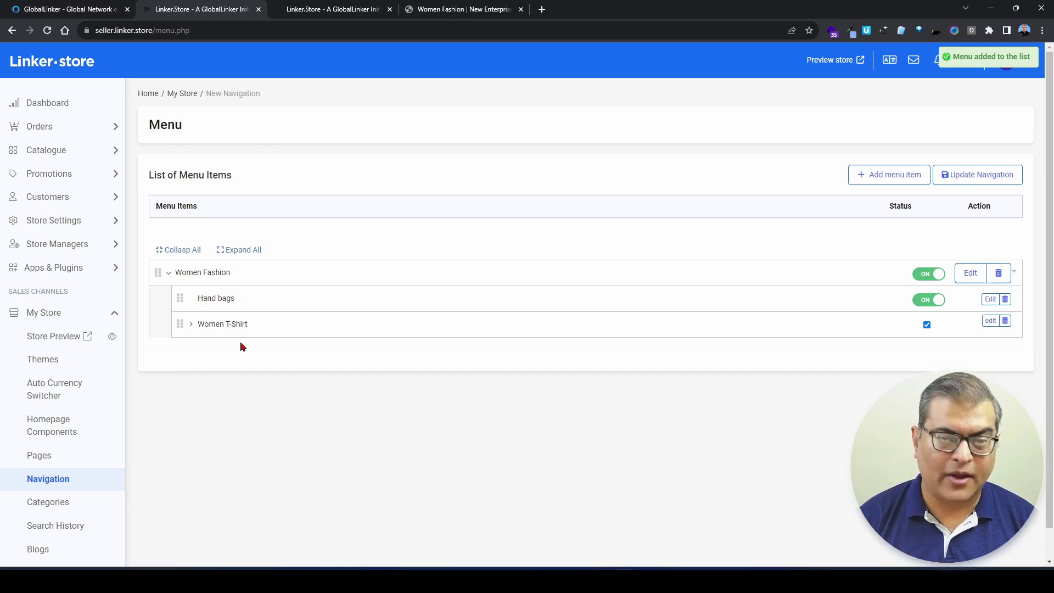
pyautogui.click(961, 181)
pyautogui.click(464, 10)
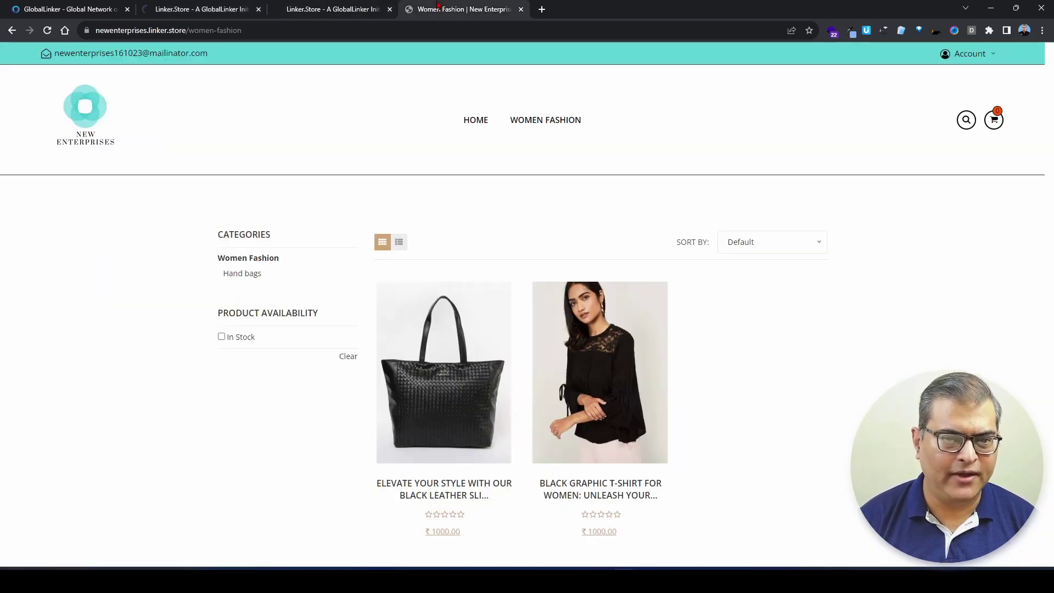
pyautogui.click(47, 31)
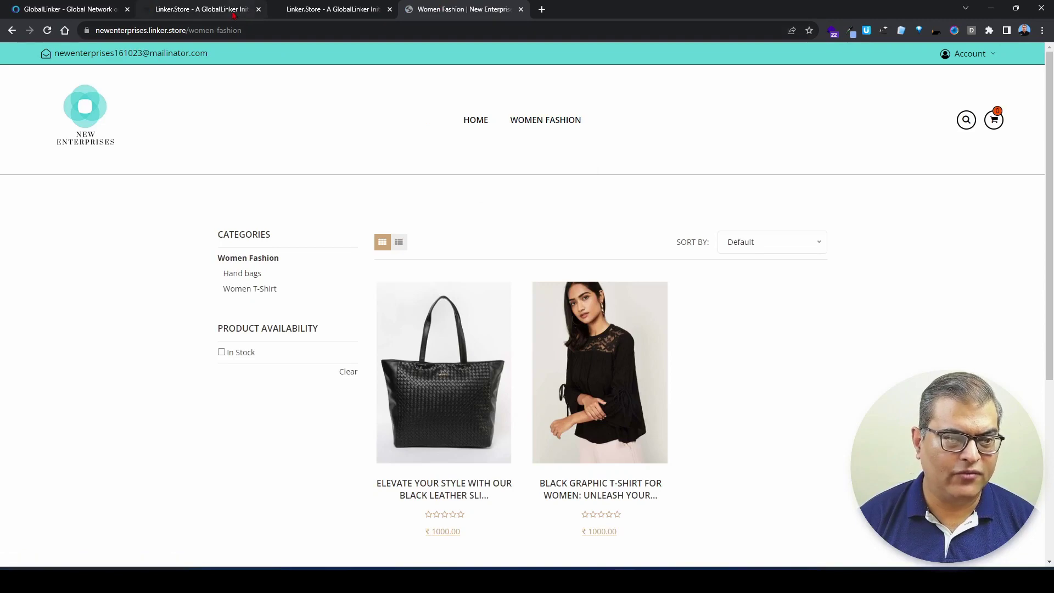
# Step: Return to the seller's navigation page and set up a Page-type menu item named "Company Profile" linked to the Company Profile page
pyautogui.click(202, 10)
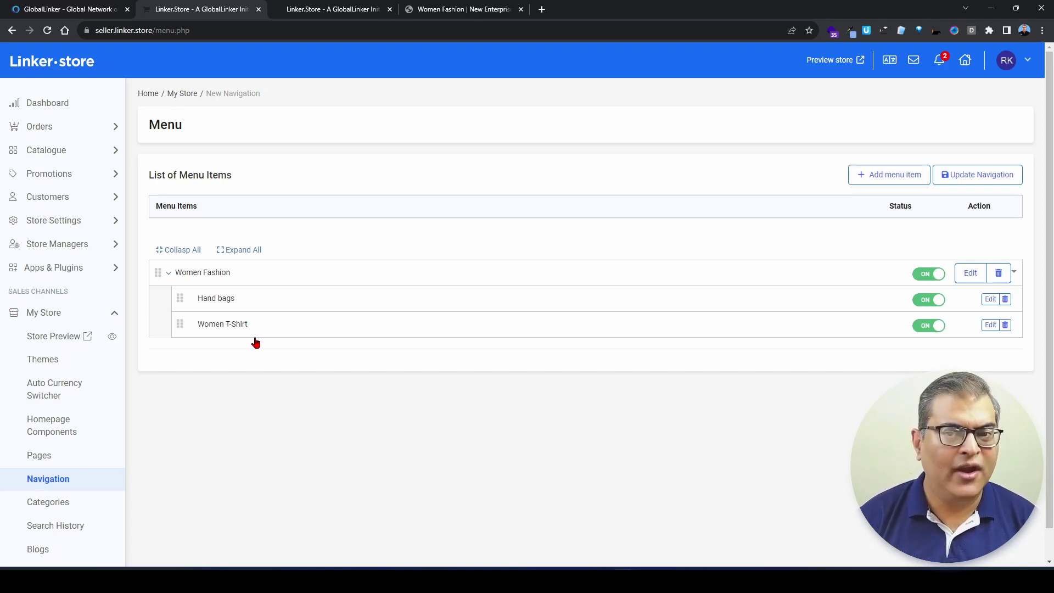
pyautogui.click(881, 177)
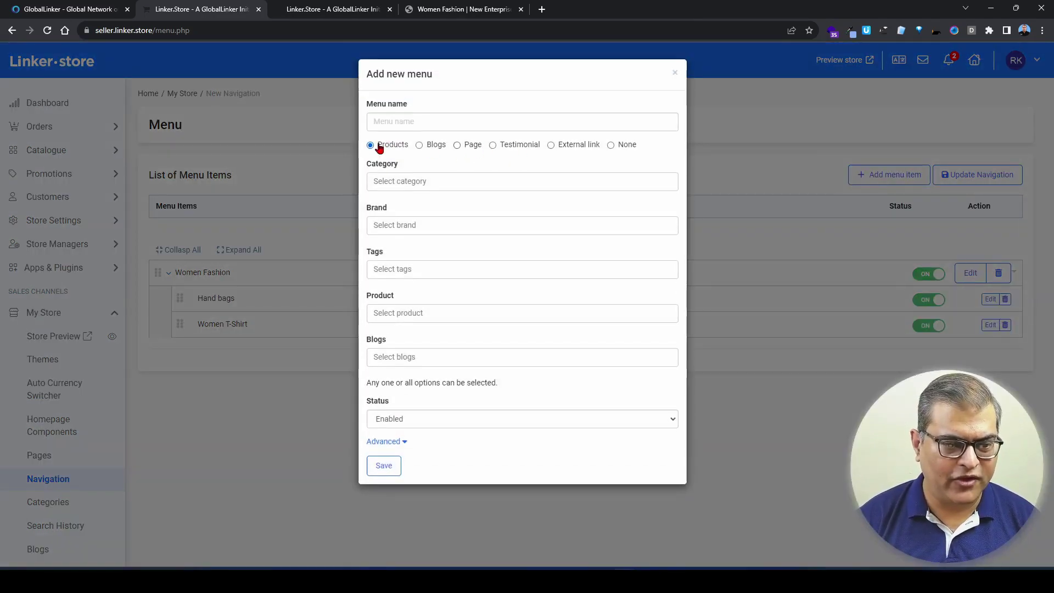
pyautogui.click(457, 145)
pyautogui.click(420, 125)
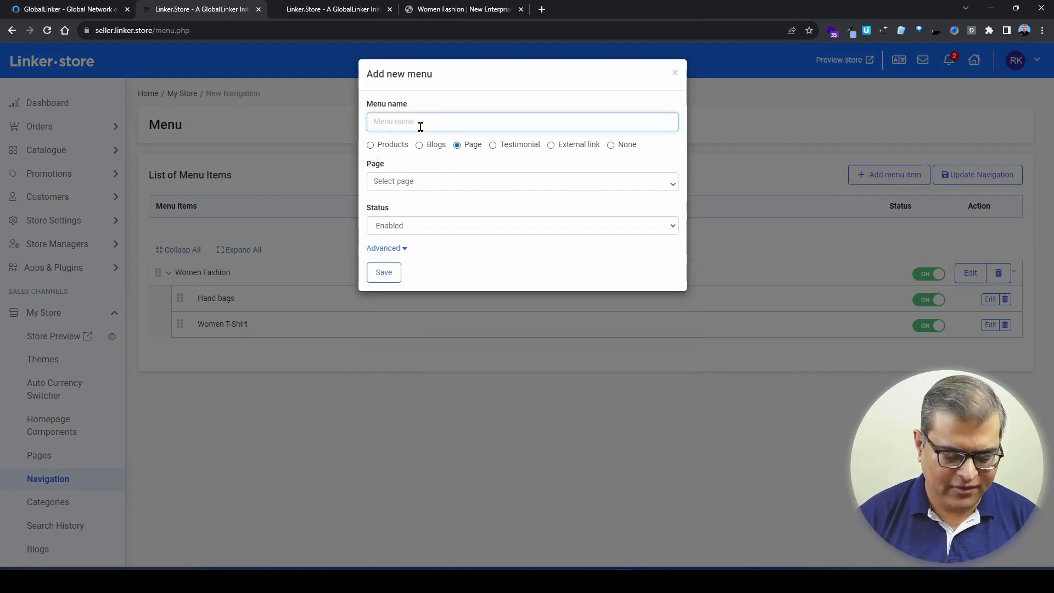
pyautogui.write('Com')
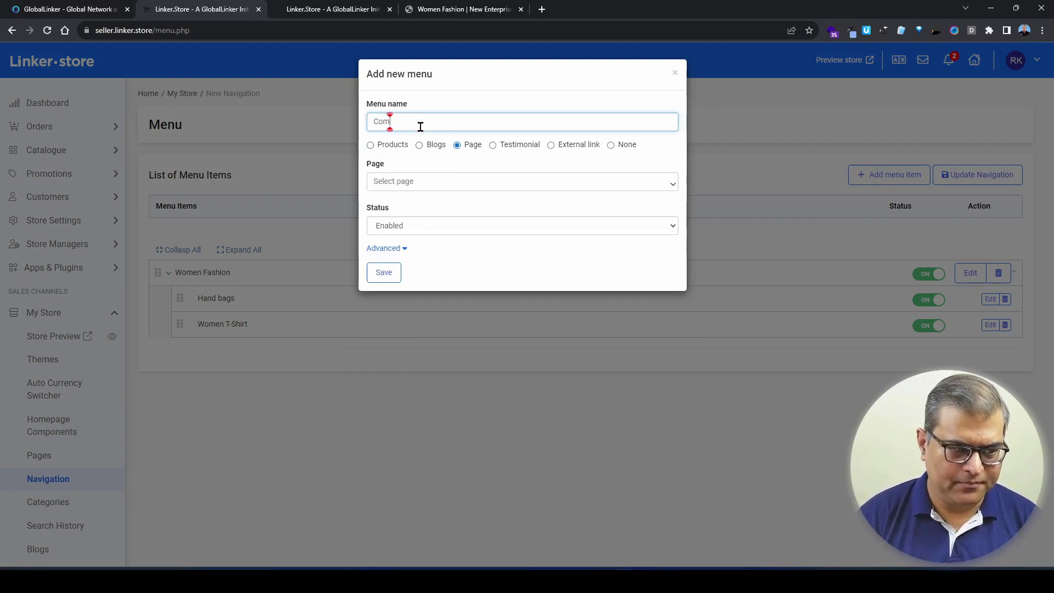
pyautogui.write('pany Pr')
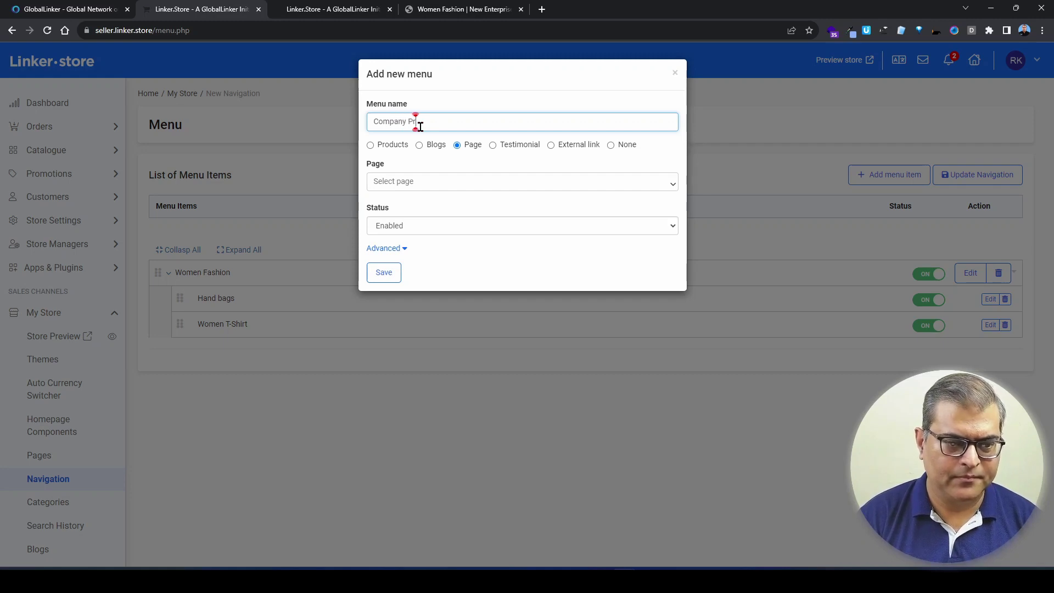
pyautogui.write('ofile')
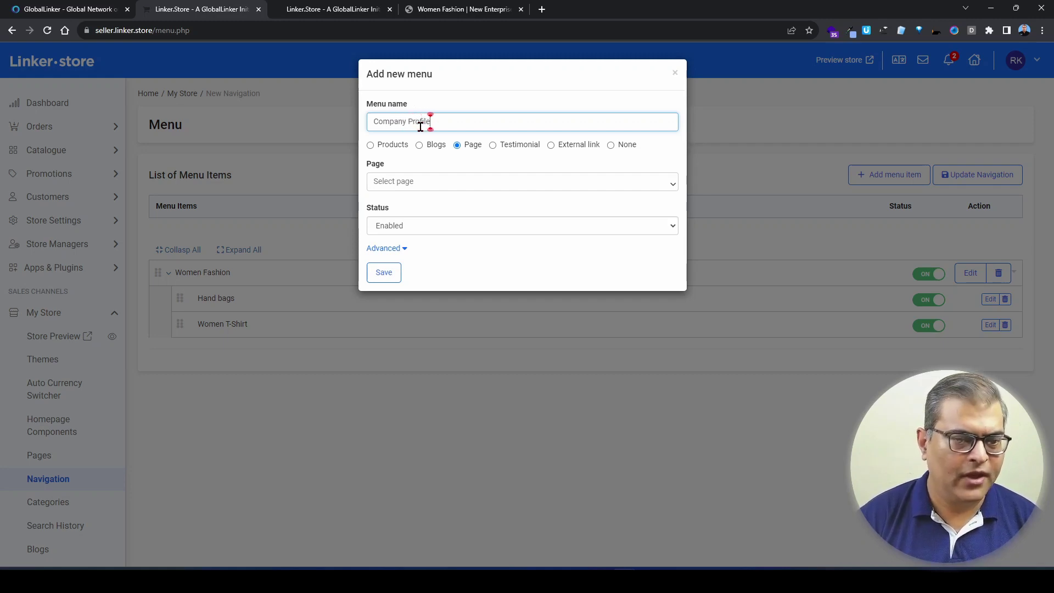
pyautogui.click(410, 186)
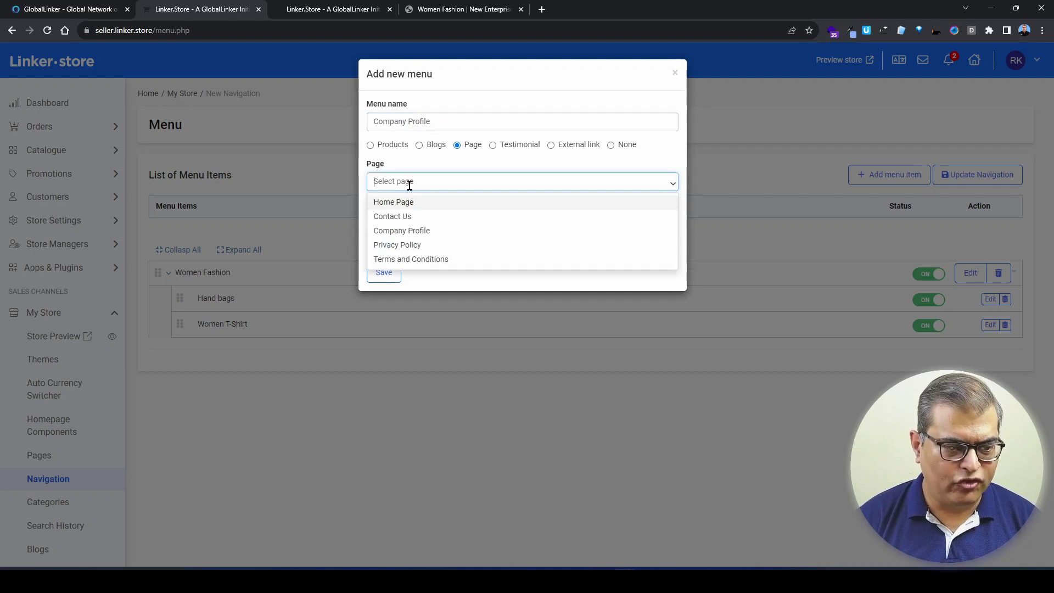
pyautogui.click(398, 232)
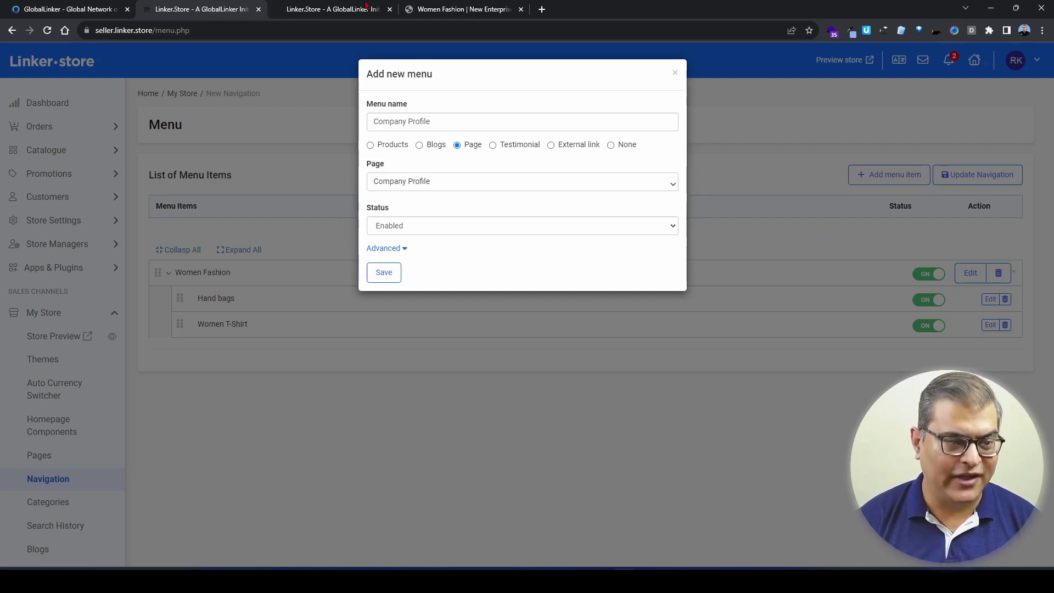
# Step: Open the store's list of pages in the other seller tab and view the form for adding a new page
pyautogui.click(306, 10)
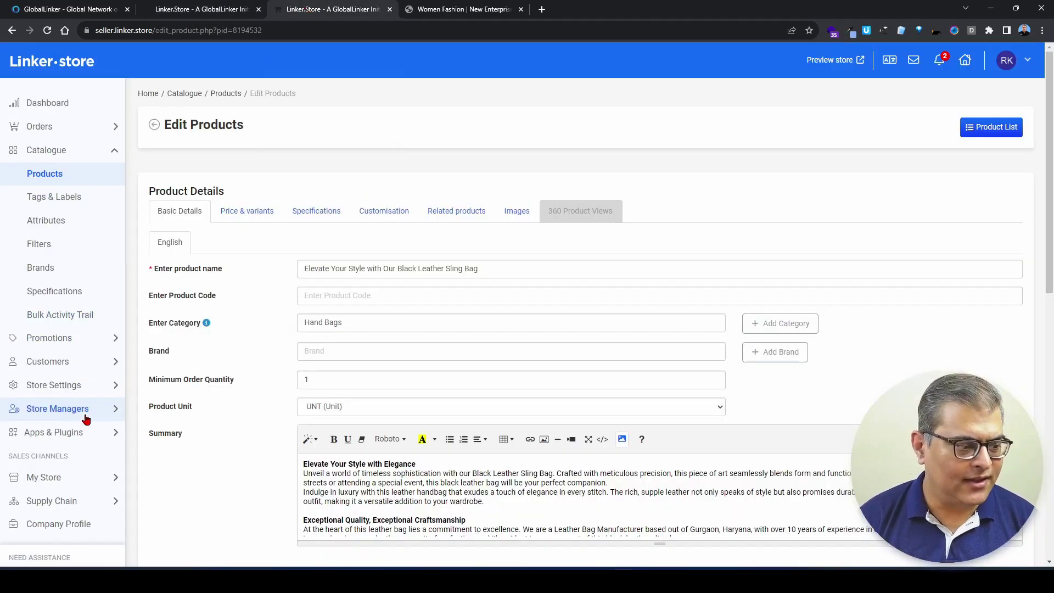
pyautogui.click(52, 477)
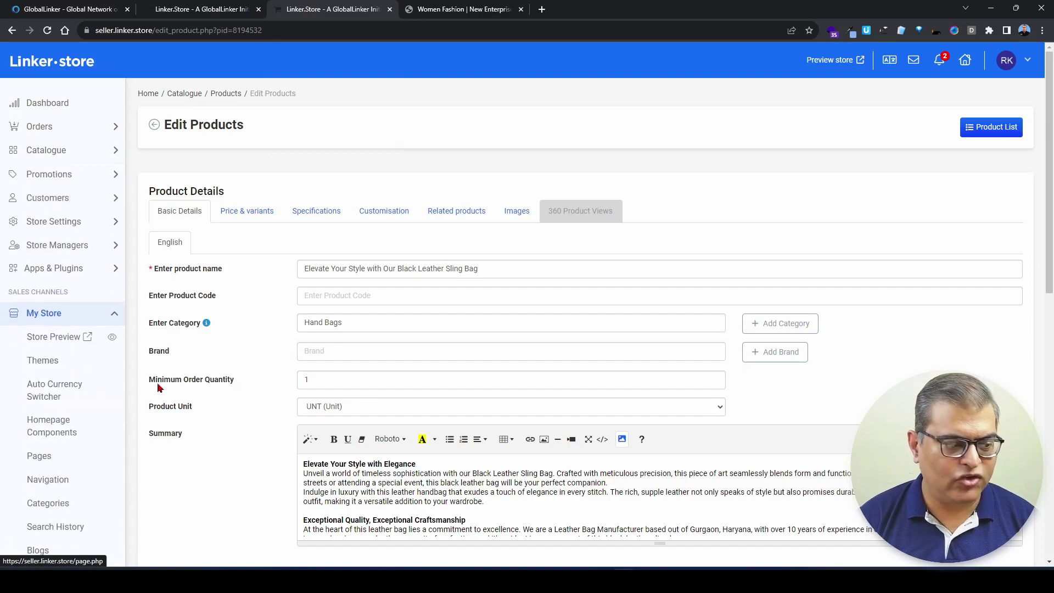
pyautogui.click(56, 463)
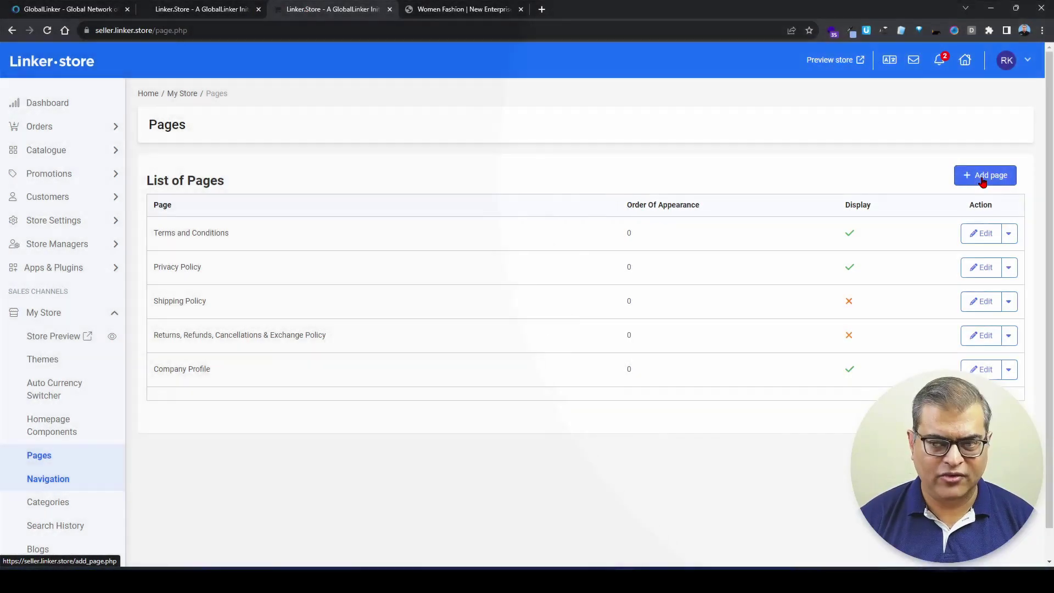
pyautogui.click(982, 181)
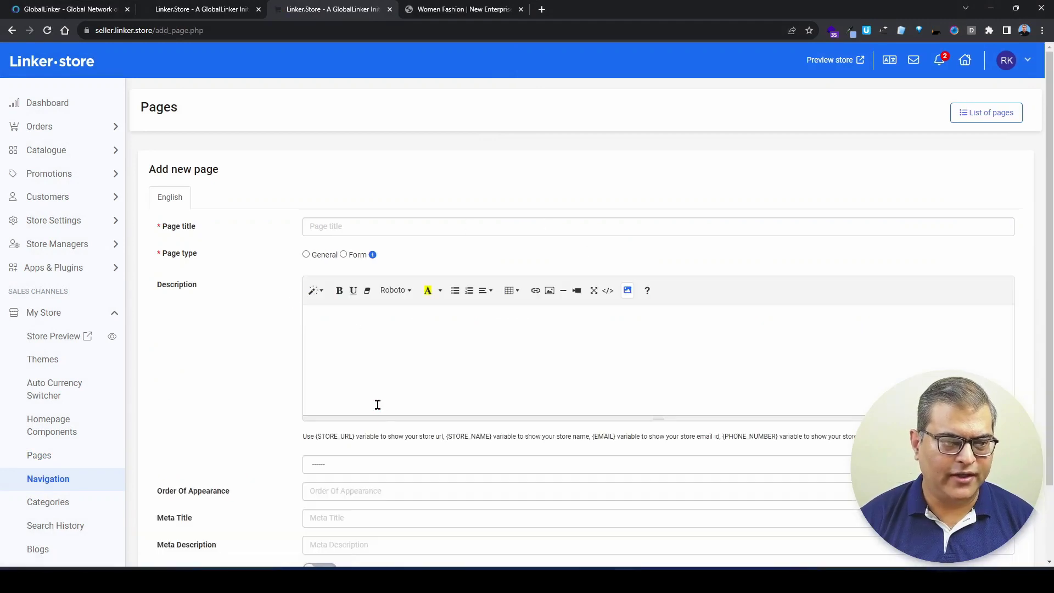
pyautogui.scroll(-2, 232, 479)
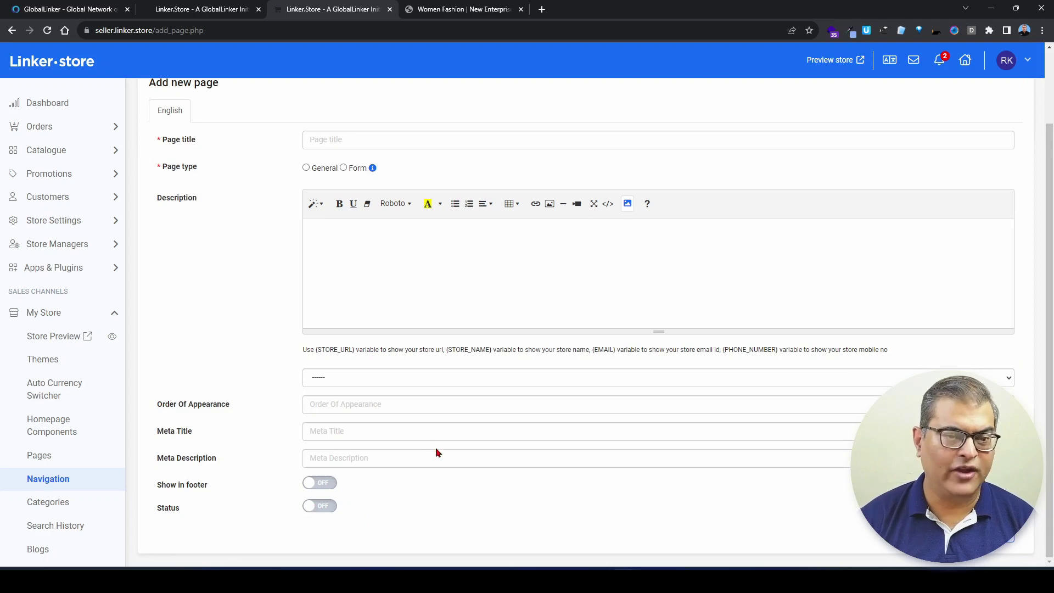
# Step: Go back to the pending menu item, keep Company Profile as its page, save it and update the navigation
pyautogui.click(198, 8)
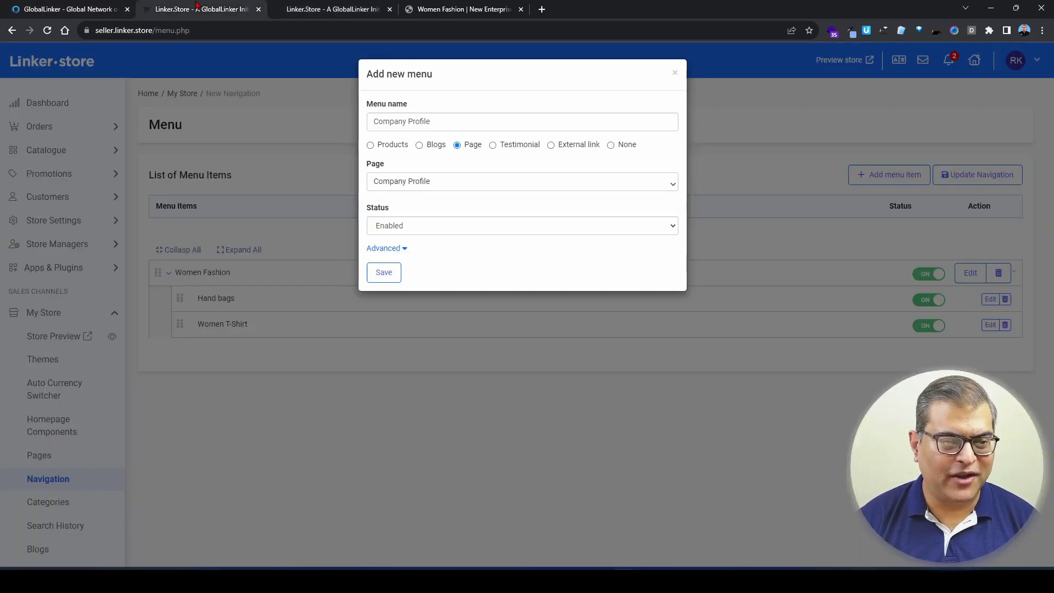
pyautogui.click(445, 187)
pyautogui.click(435, 231)
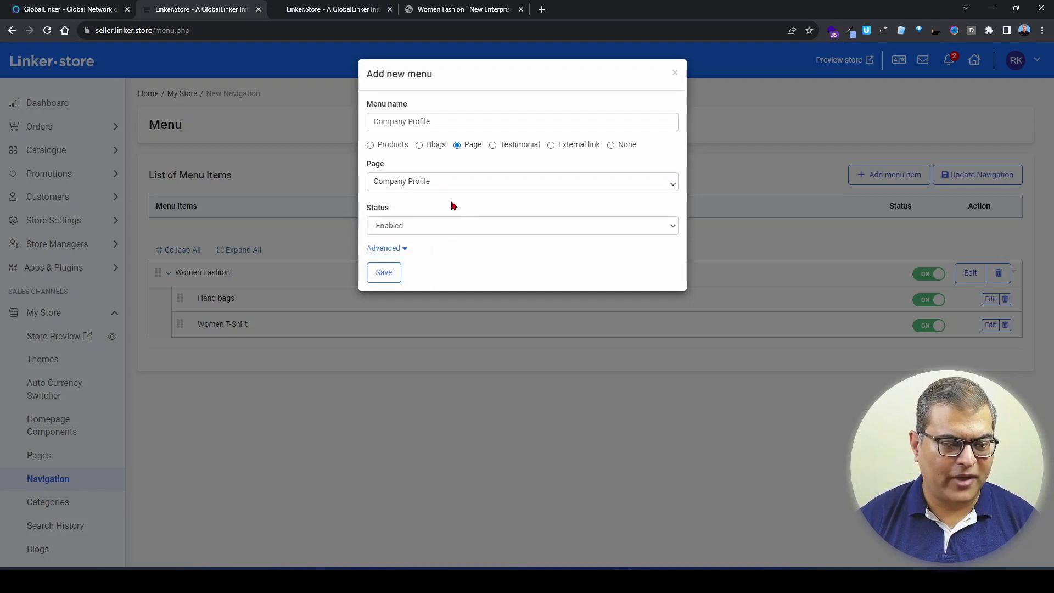
pyautogui.click(383, 276)
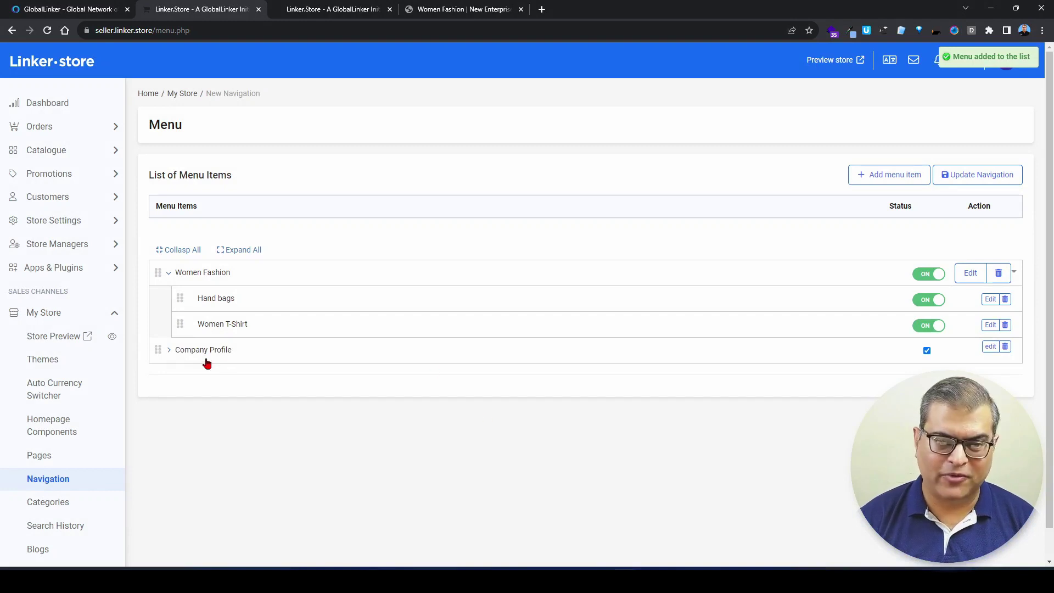
pyautogui.click(994, 181)
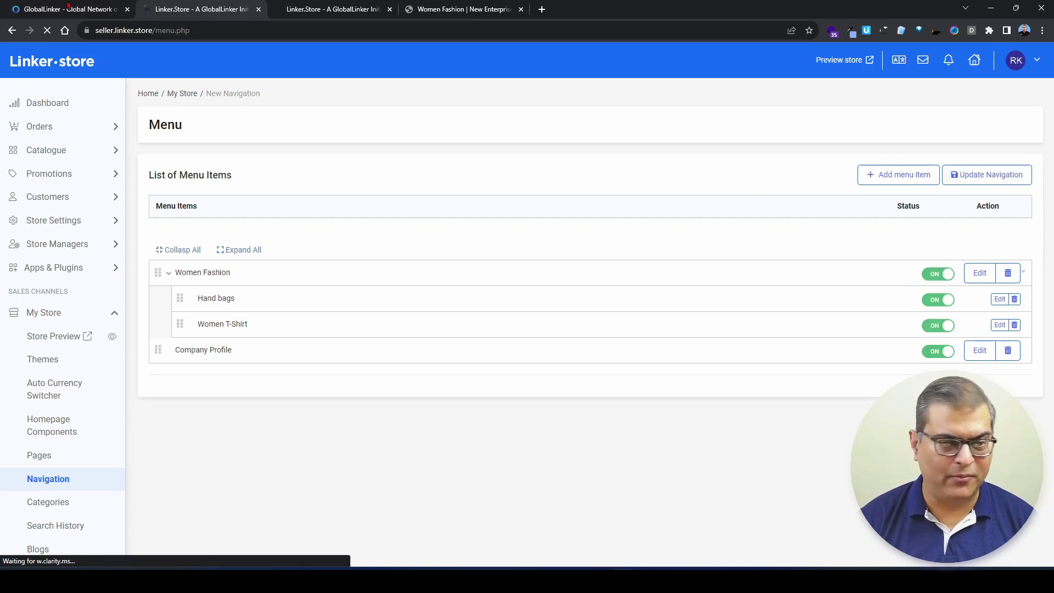
# Step: Switch to the storefront and open its homepage to check the Company Profile menu entry
pyautogui.click(444, 8)
pyautogui.click(84, 120)
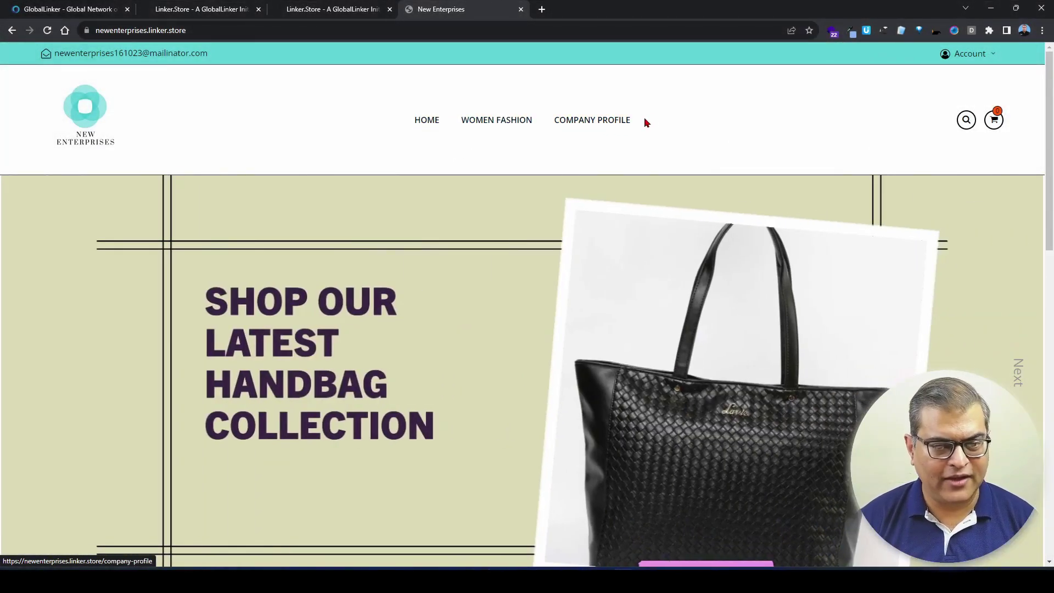
# Step: Return to the seller's navigation page and move the Company Profile item above Women Fashion
pyautogui.click(201, 9)
pyautogui.moveTo(158, 354); pyautogui.dragTo(156, 275)
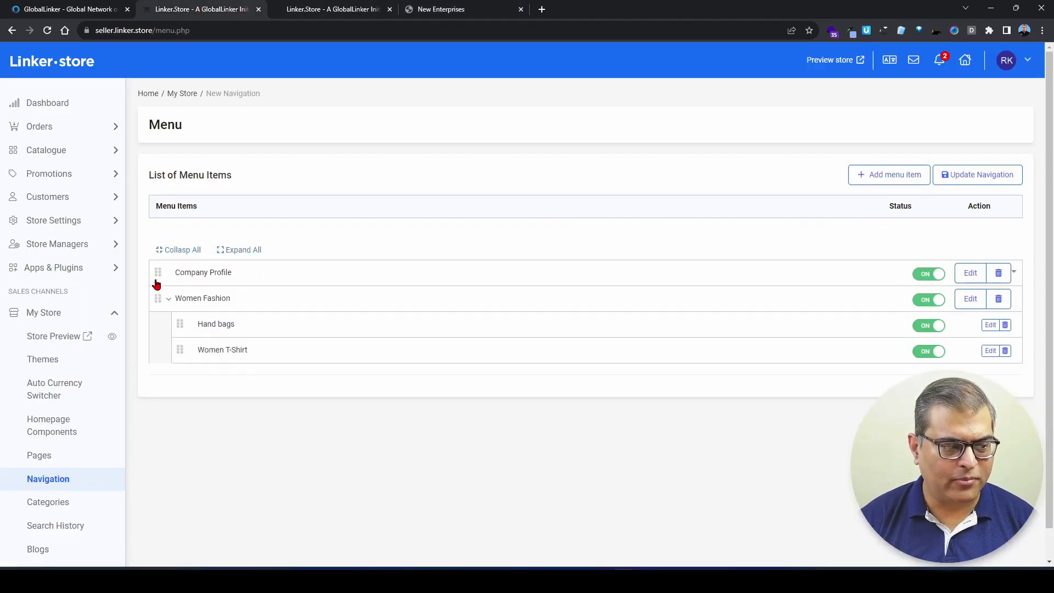
# Step: Update the navigation with the new item order, reload the storefront and check its menu, including the Women Fashion submenu
pyautogui.click(978, 179)
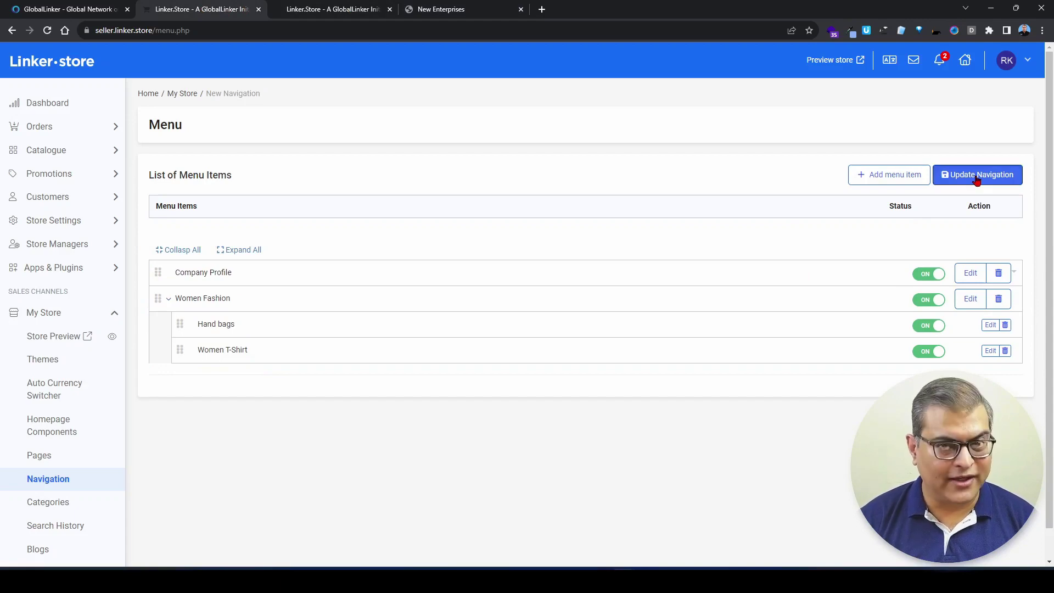
pyautogui.click(453, 17)
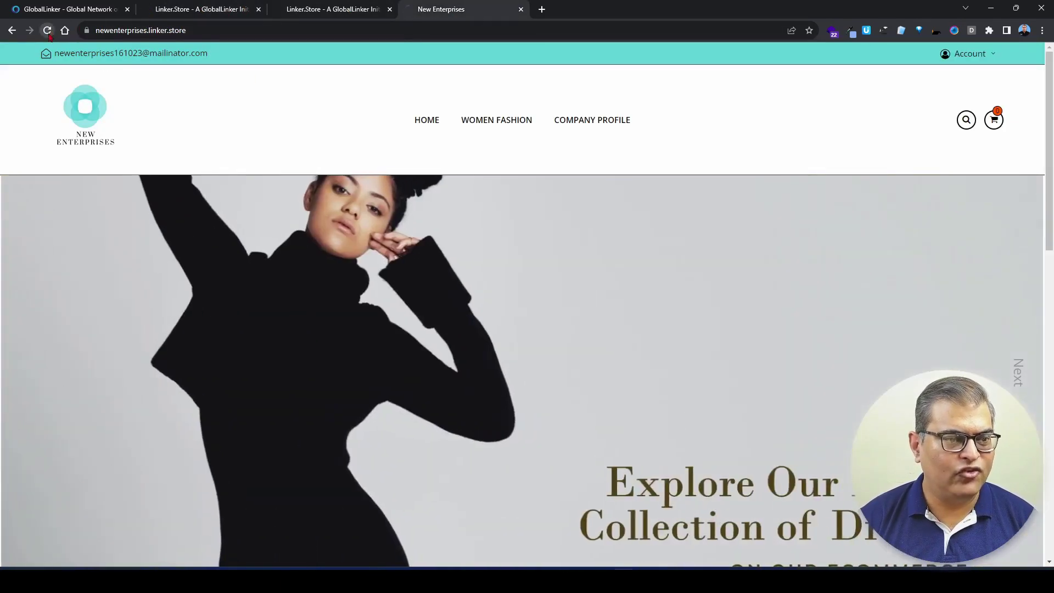
pyautogui.click(48, 31)
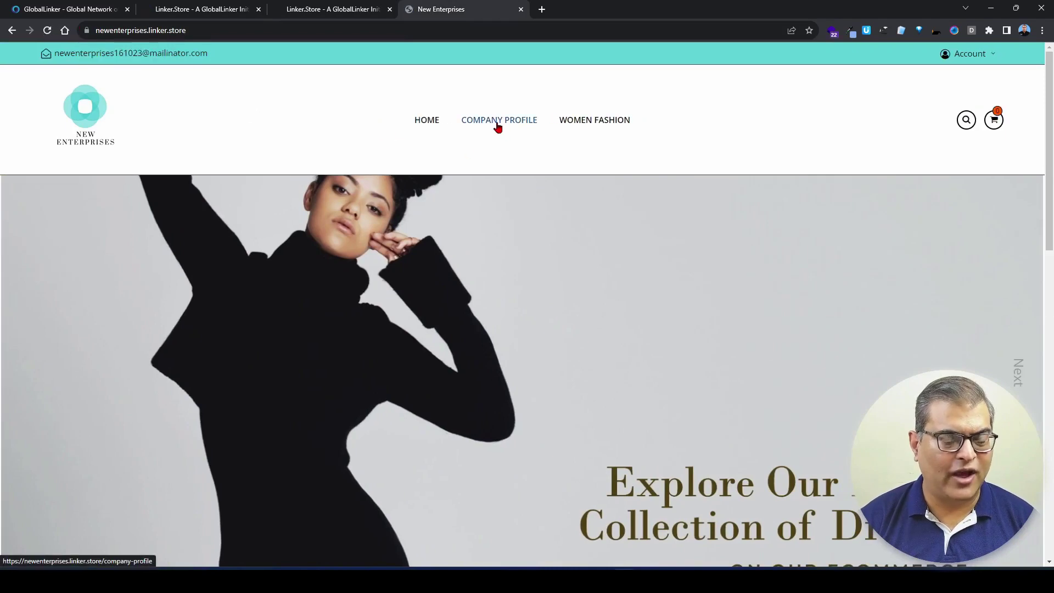
pyautogui.moveTo(602, 128)
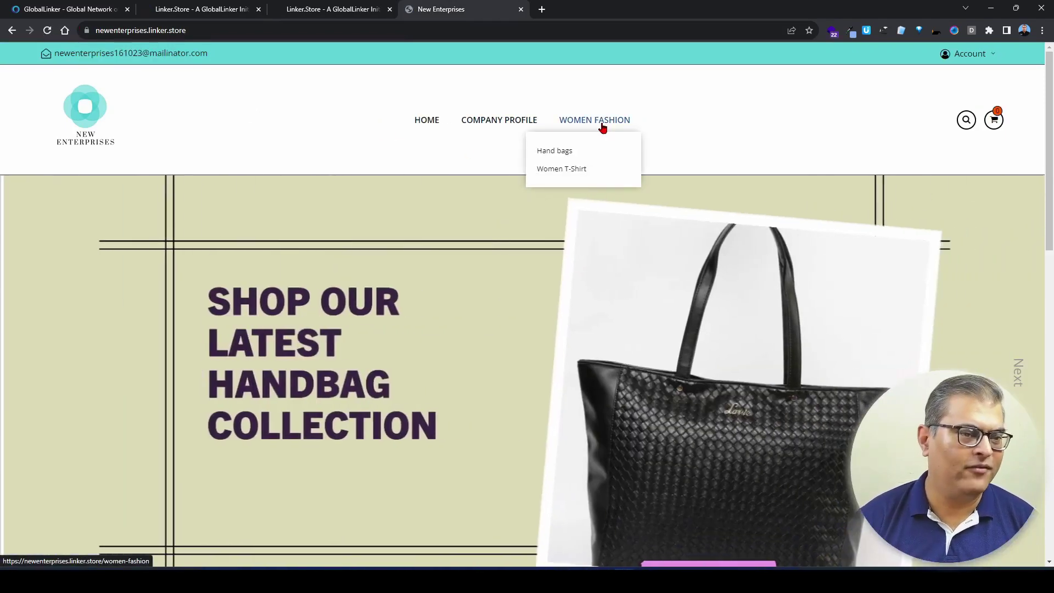
# Step: Return to the seller's navigation page and start a new menu item named Contact Us
pyautogui.click(225, 10)
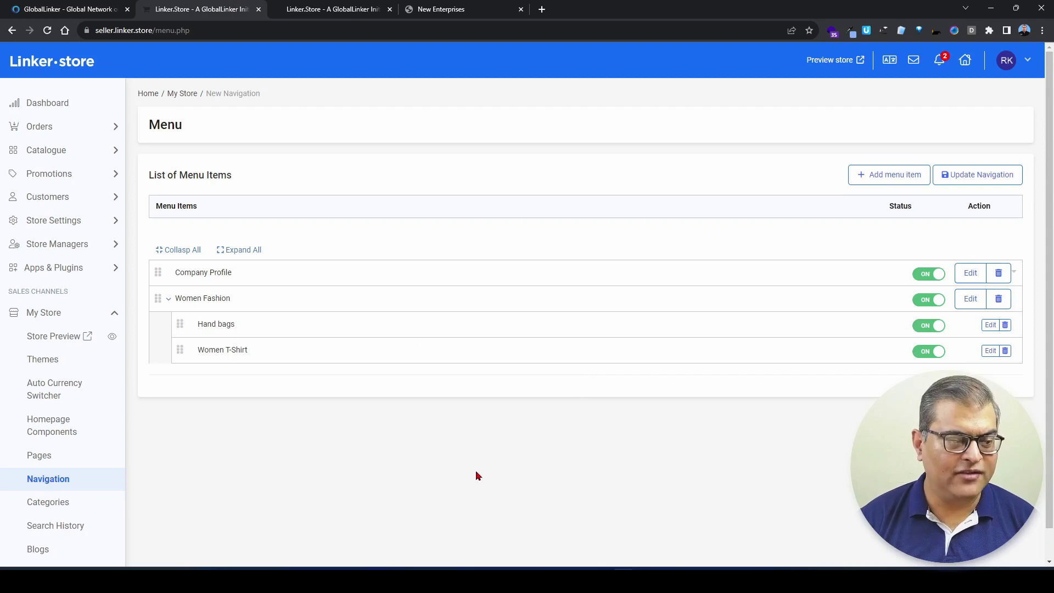
pyautogui.click(876, 173)
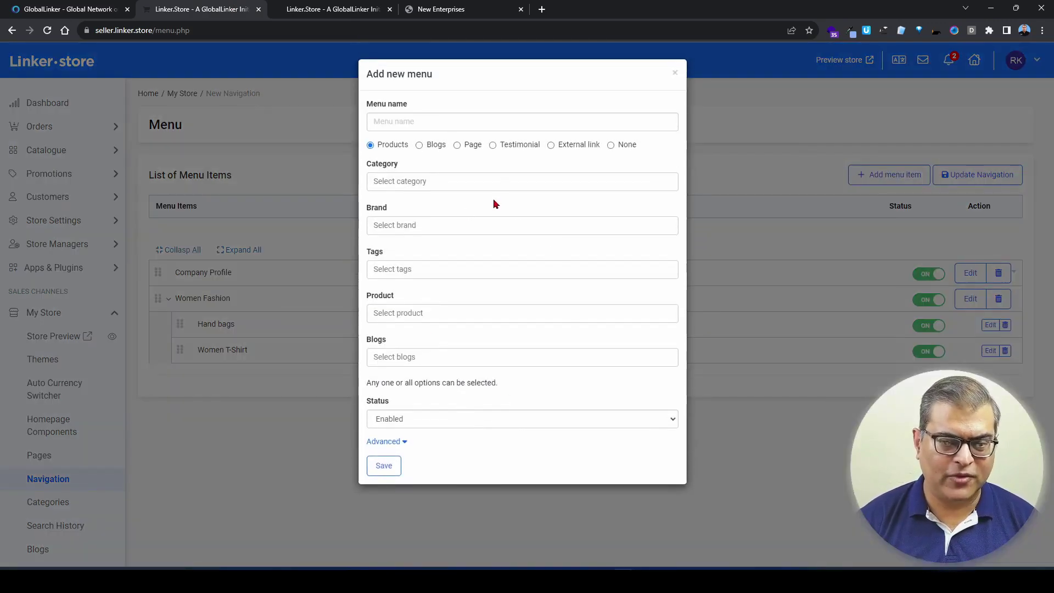
pyautogui.click(405, 123)
pyautogui.write('Con')
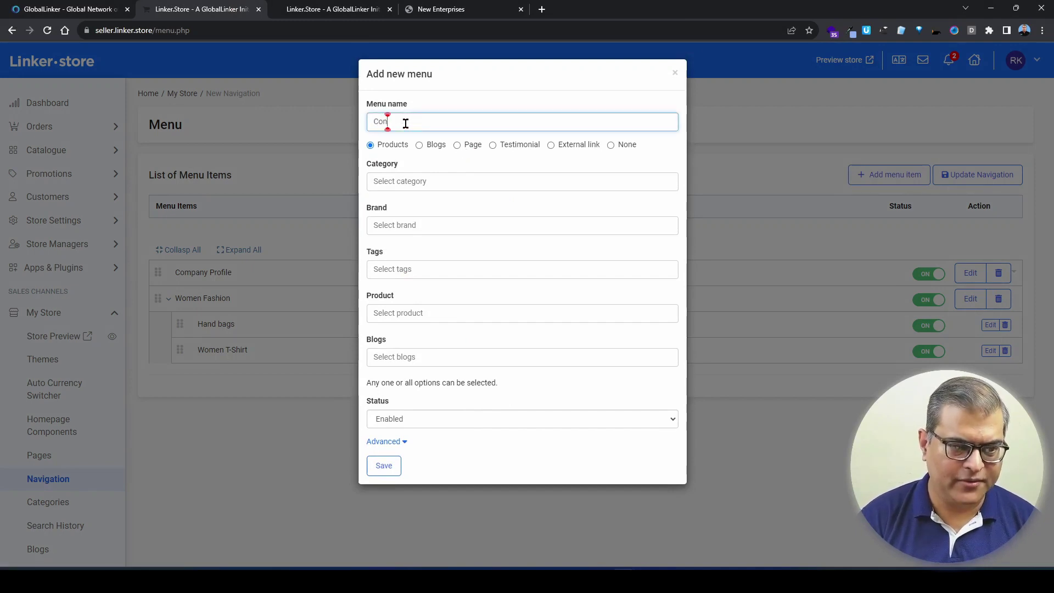
pyautogui.write('tant us')
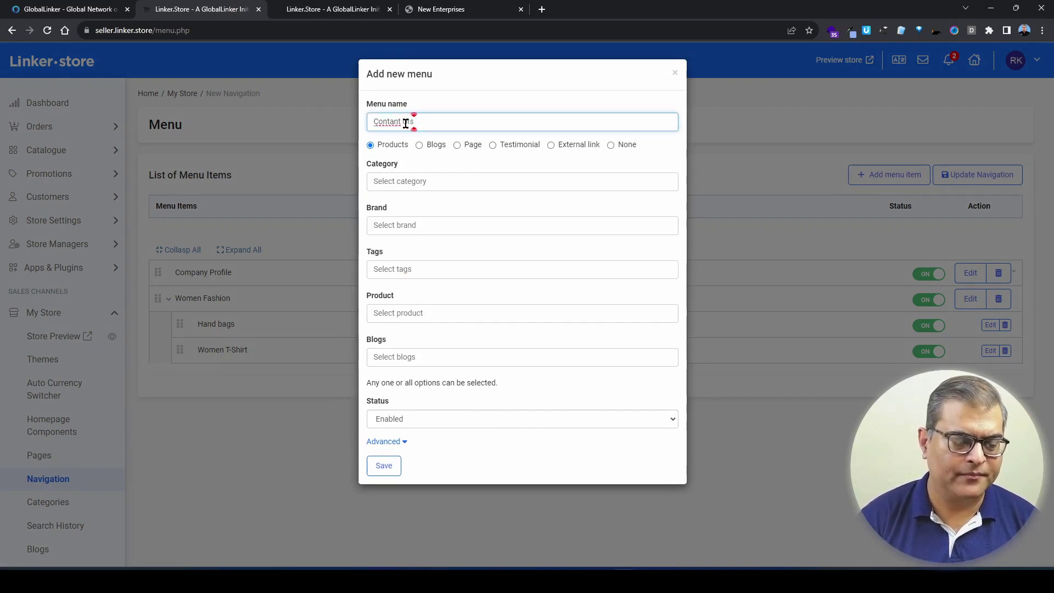
pyautogui.rightClick(390, 125)
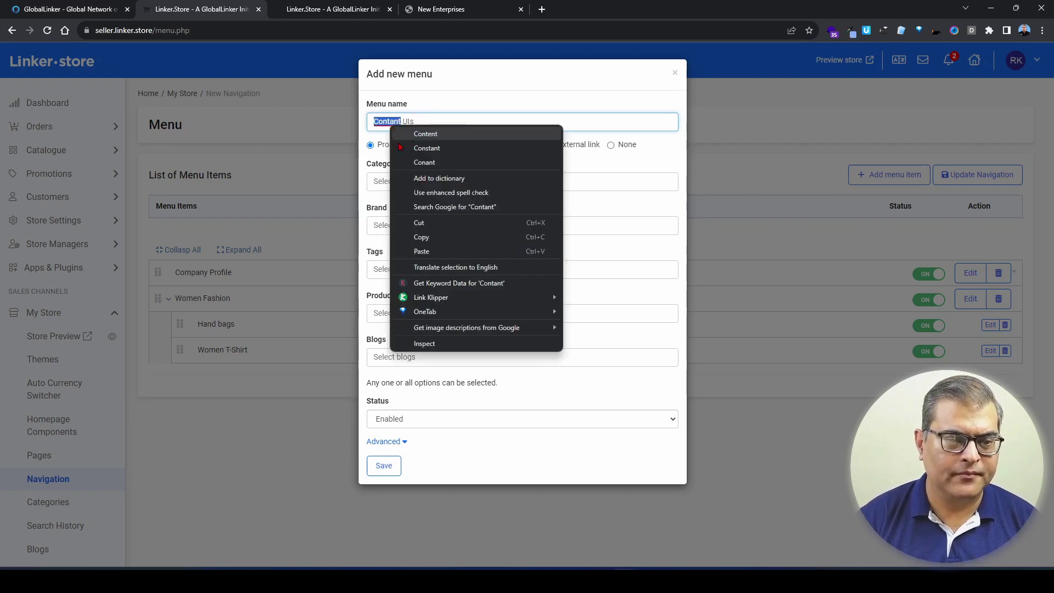
pyautogui.click(382, 121)
pyautogui.write('Contact')
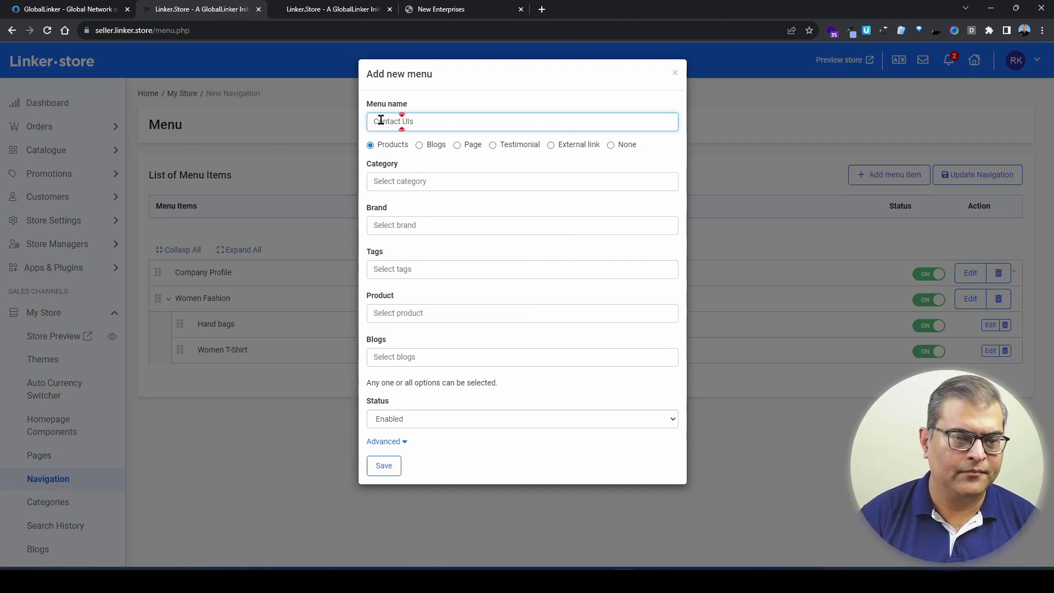
pyautogui.click(422, 121)
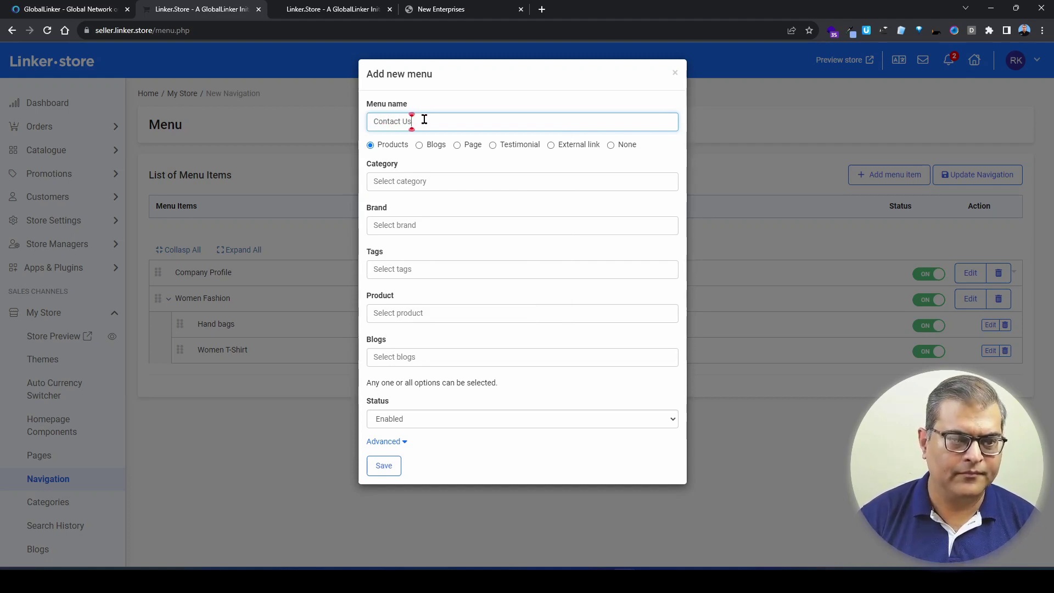
# Step: Link the new menu item to the Contact Us page, save it and update the navigation
pyautogui.click(458, 146)
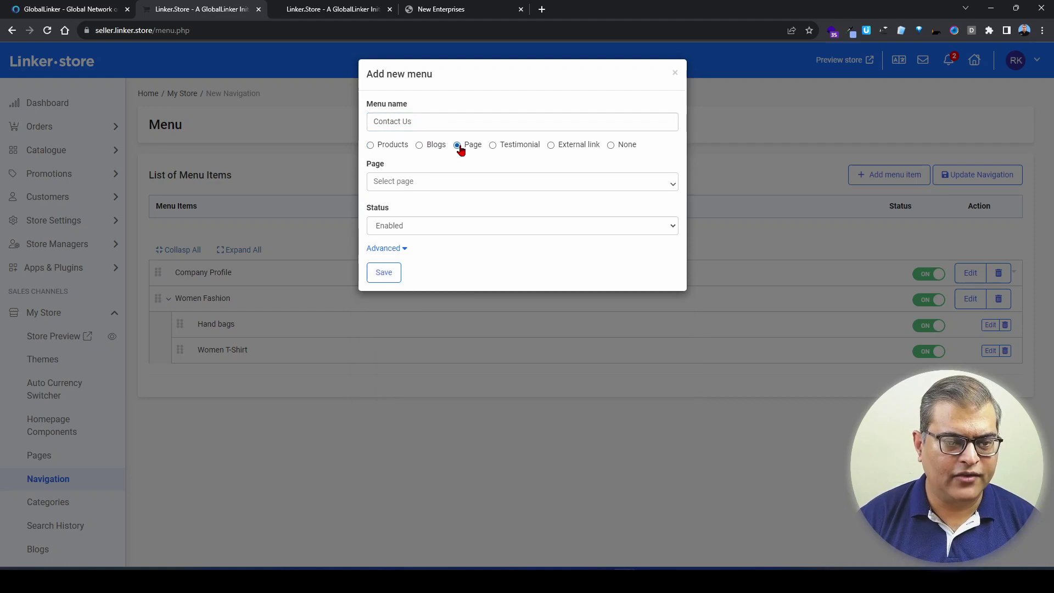
pyautogui.click(421, 189)
pyautogui.click(421, 216)
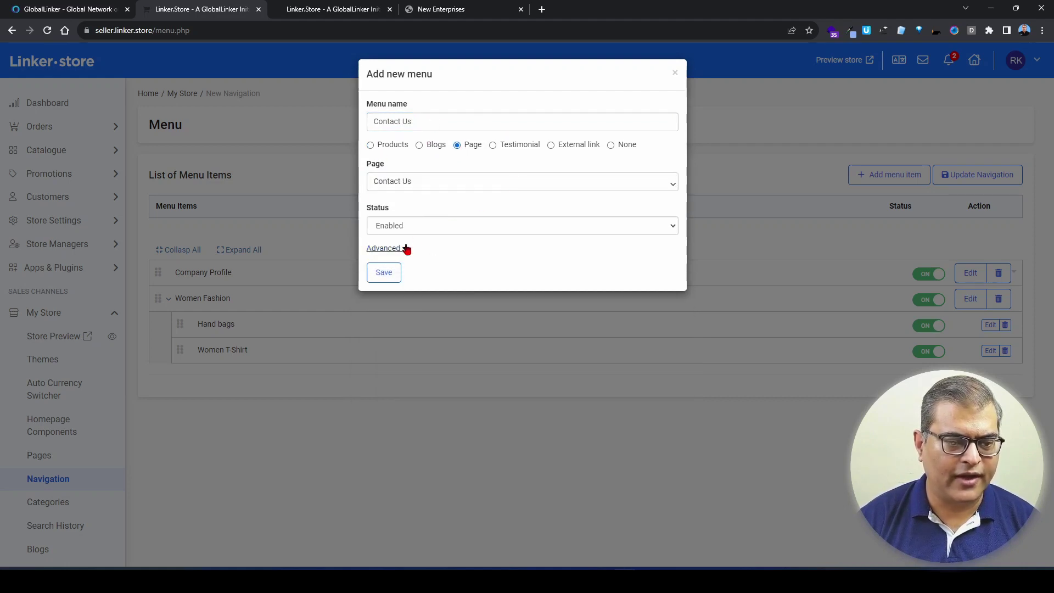
pyautogui.click(383, 274)
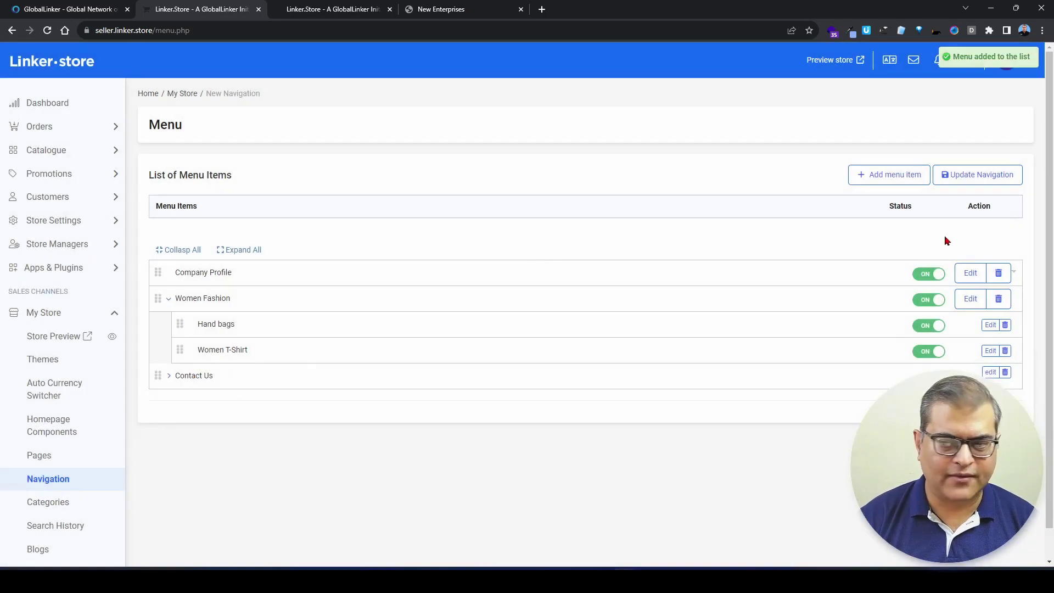
pyautogui.click(969, 176)
# Step: Reload the storefront, open Contact Us from its menu to check the page, and go back to the homepage
pyautogui.click(445, 9)
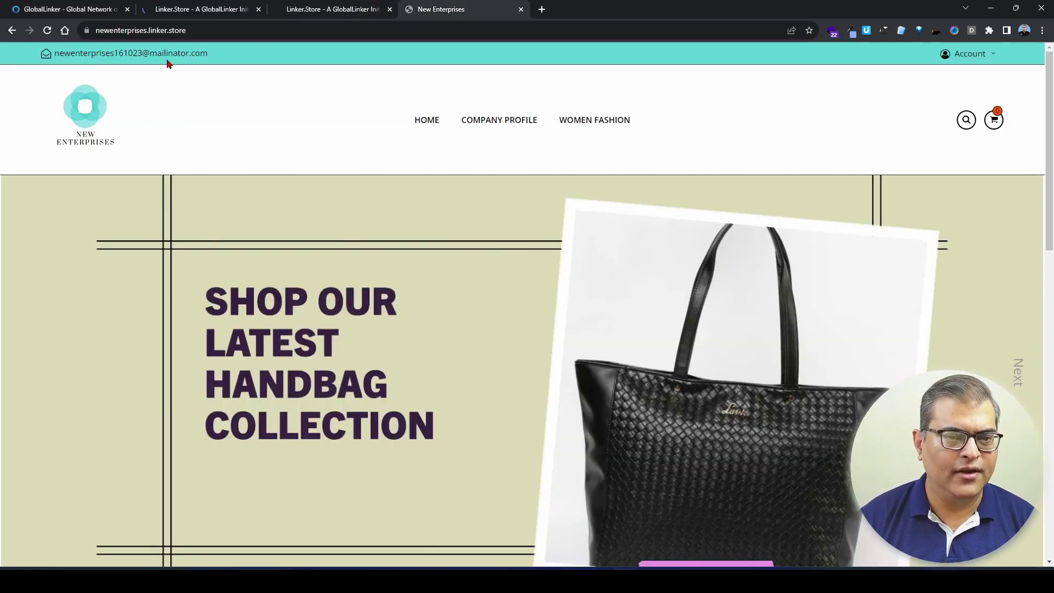
pyautogui.press('F5')
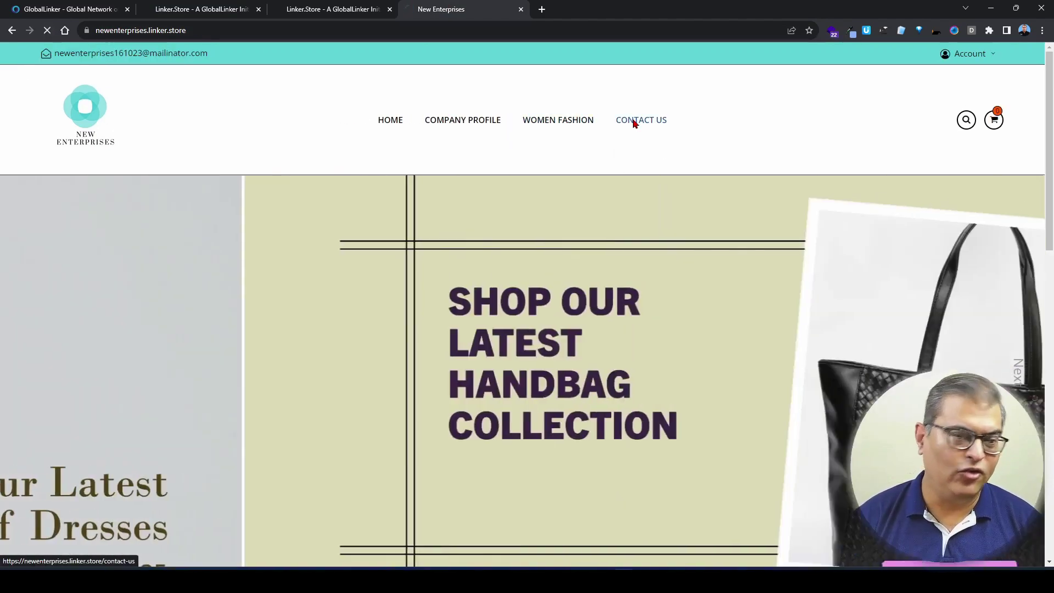
pyautogui.click(633, 122)
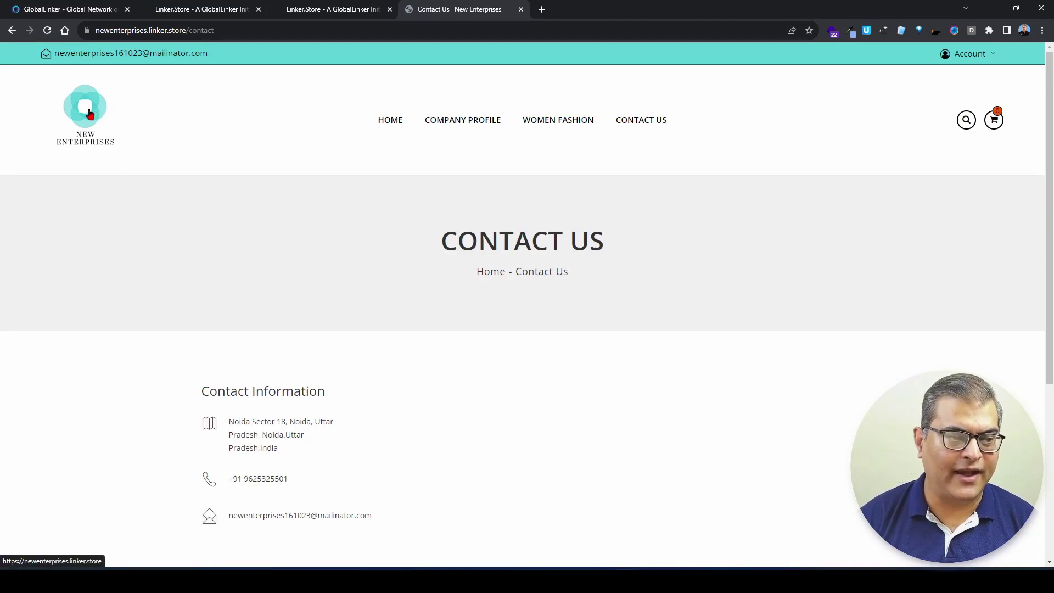
pyautogui.click(105, 99)
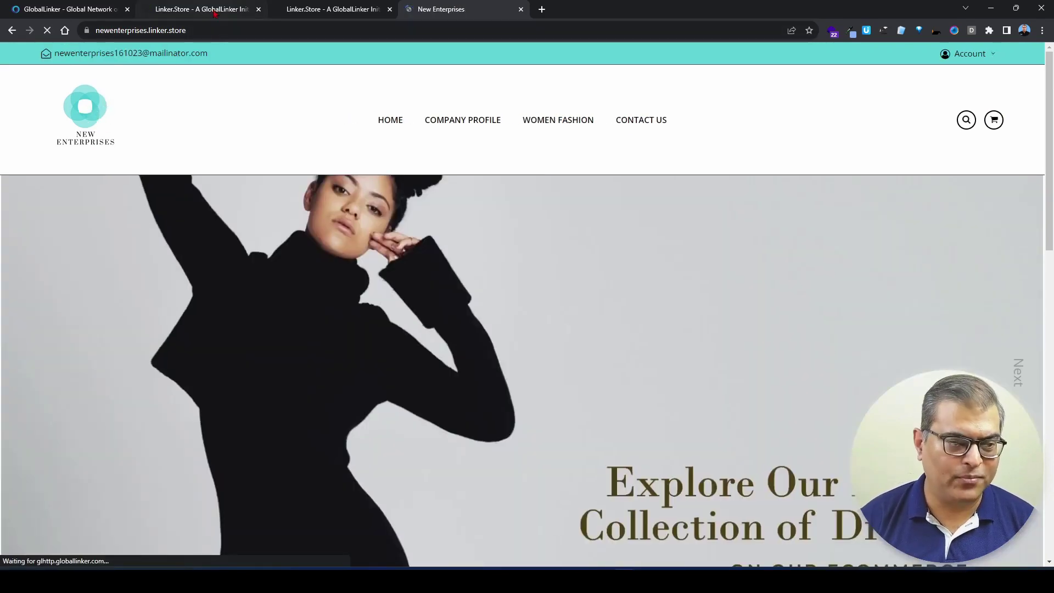
# Step: Return to the seller's navigation page, start another menu item and examine its Blogs, Testimonial and External link options
pyautogui.click(213, 10)
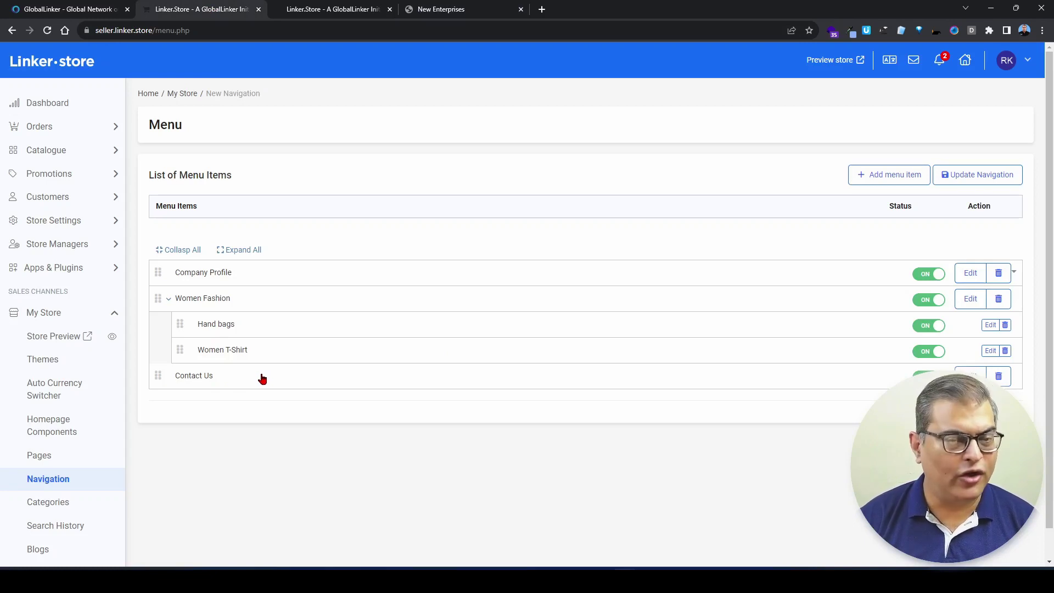
pyautogui.click(874, 175)
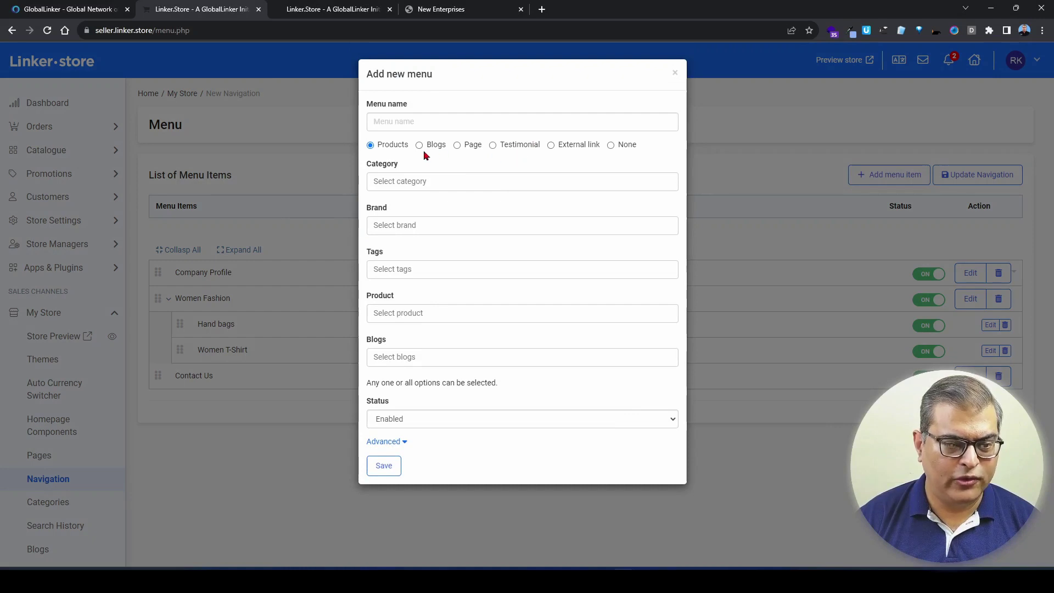
pyautogui.click(421, 146)
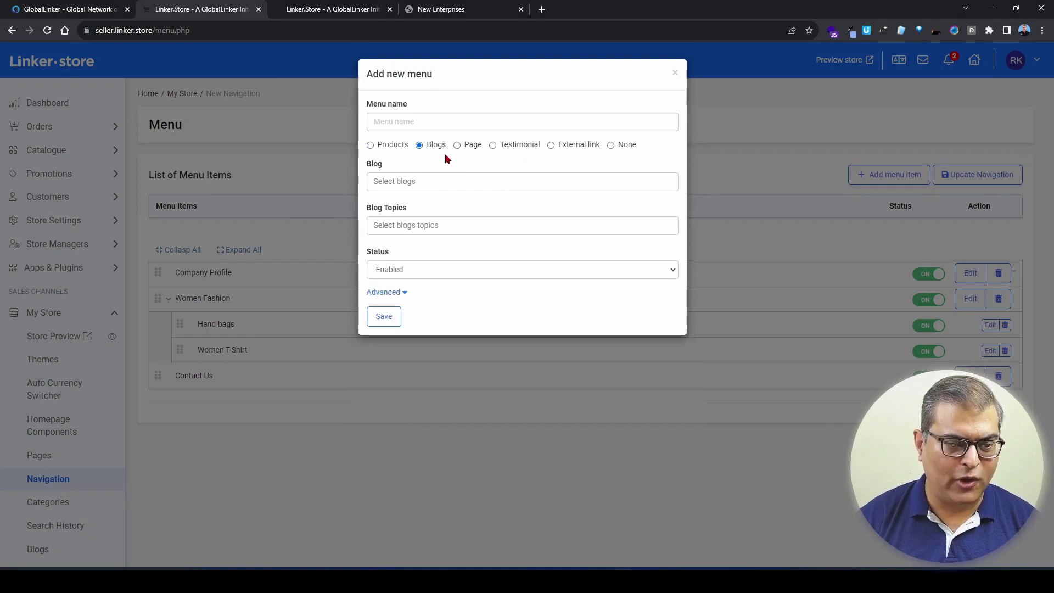
pyautogui.click(418, 183)
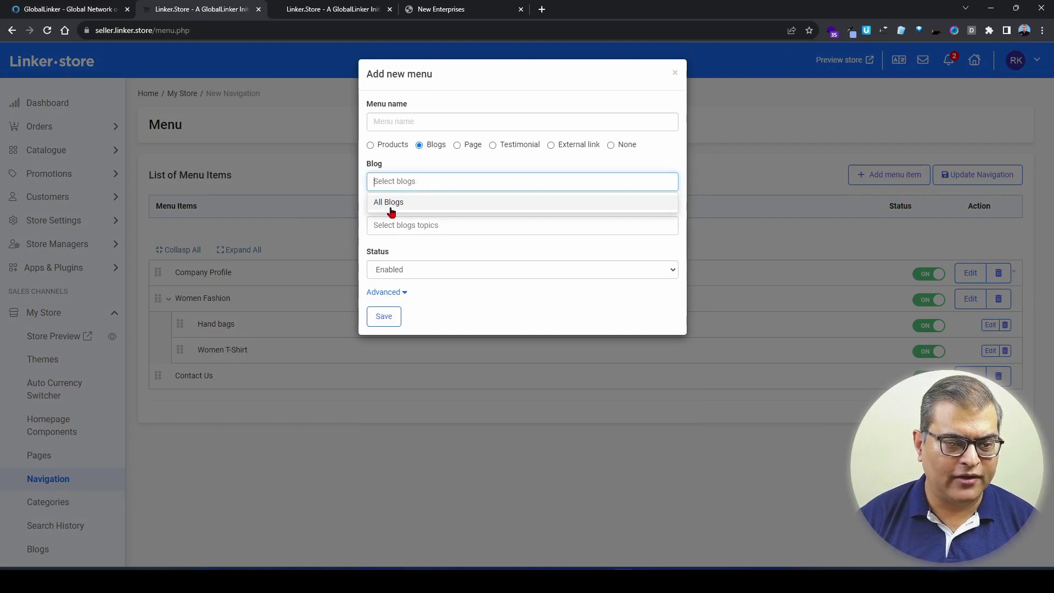
pyautogui.click(412, 165)
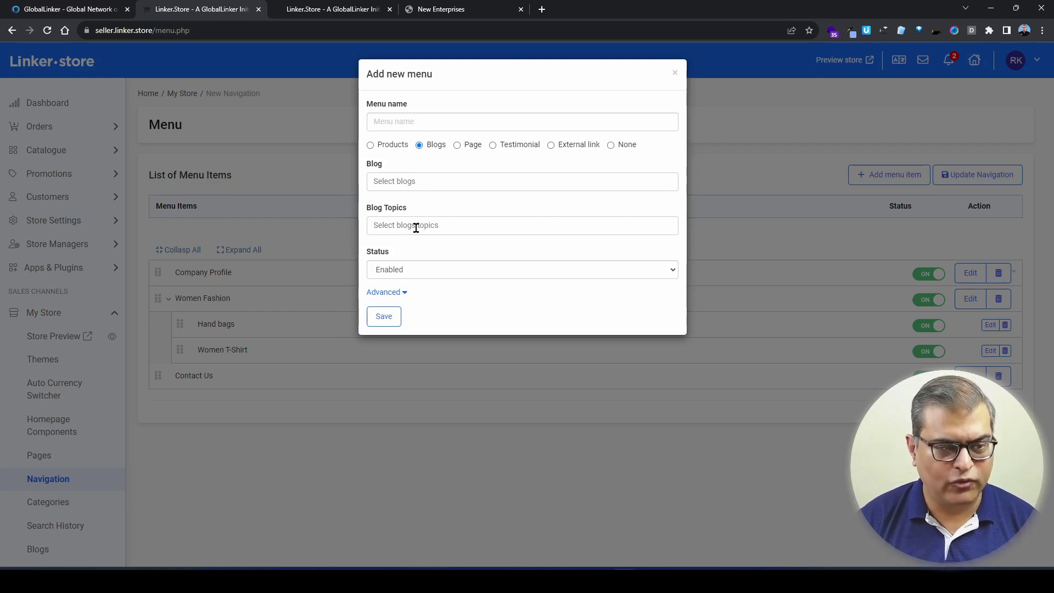
pyautogui.click(494, 145)
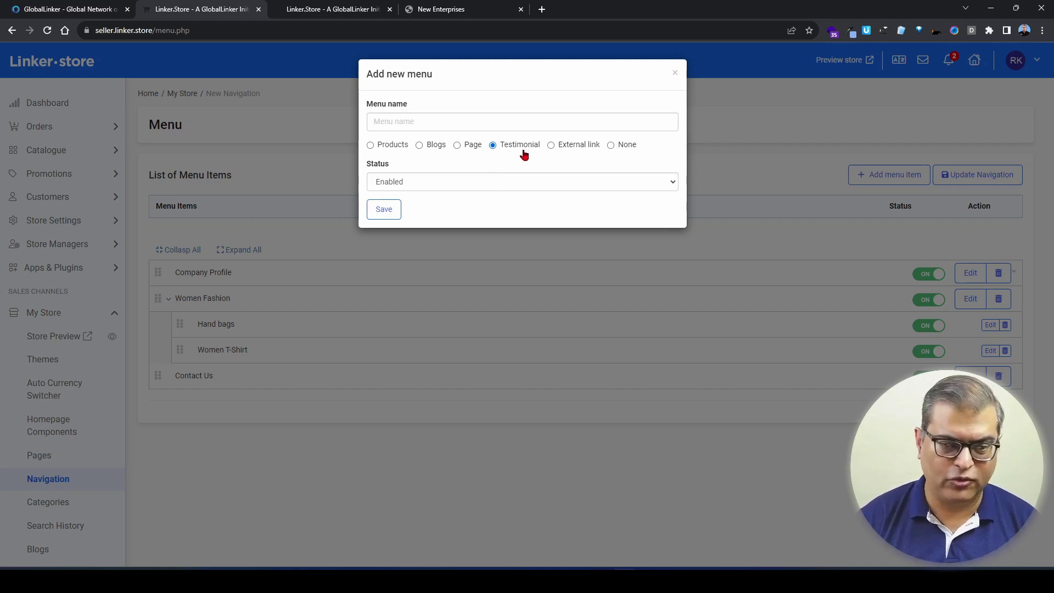
pyautogui.click(568, 151)
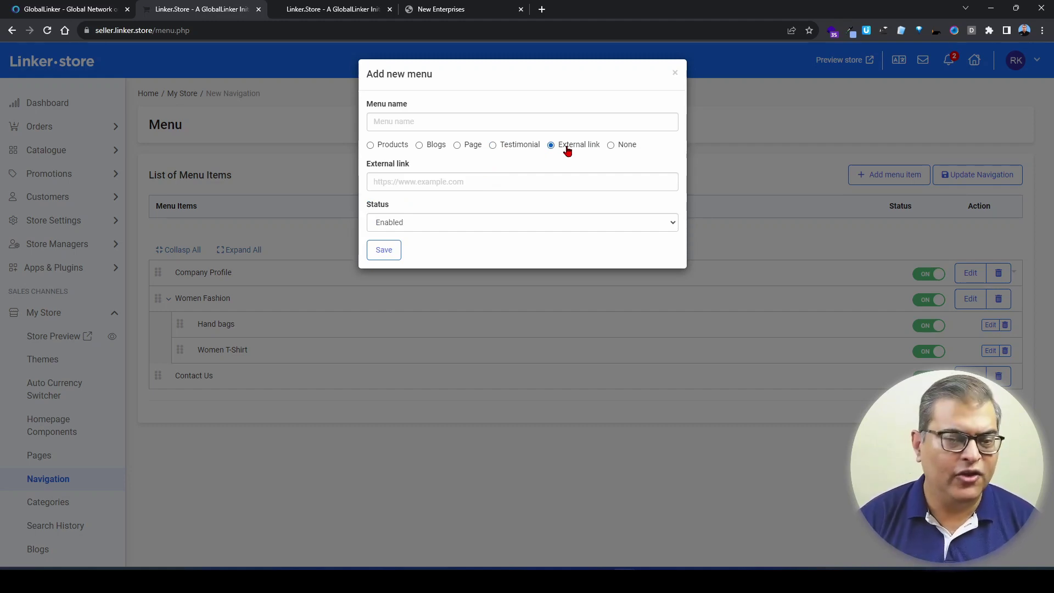
# Step: Set the new menu item's link type to None and try to save it with the name Products
pyautogui.click(615, 146)
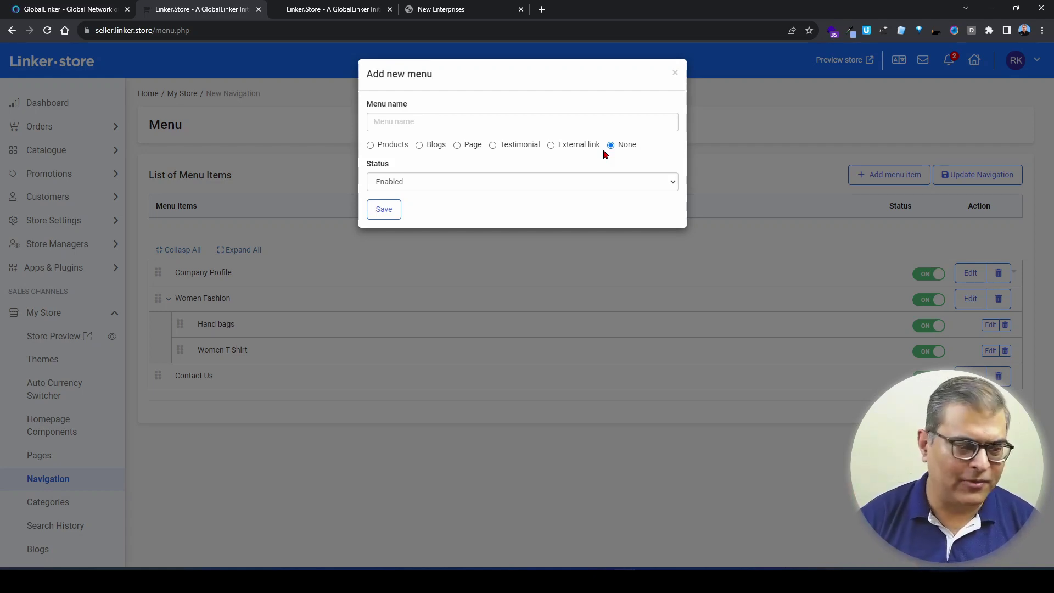
pyautogui.click(466, 121)
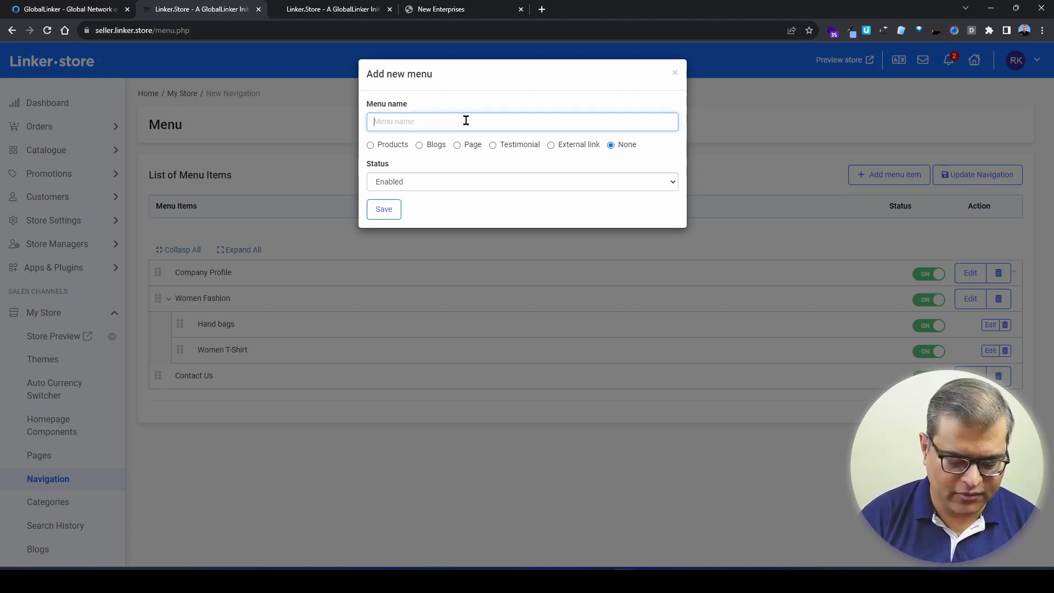
pyautogui.write('Product')
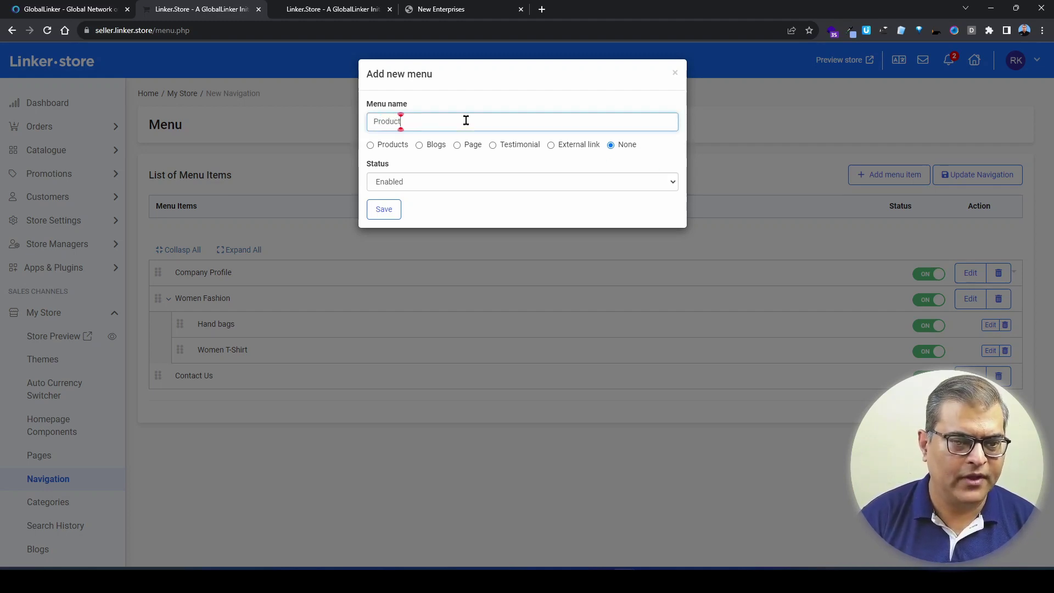
pyautogui.write('s')
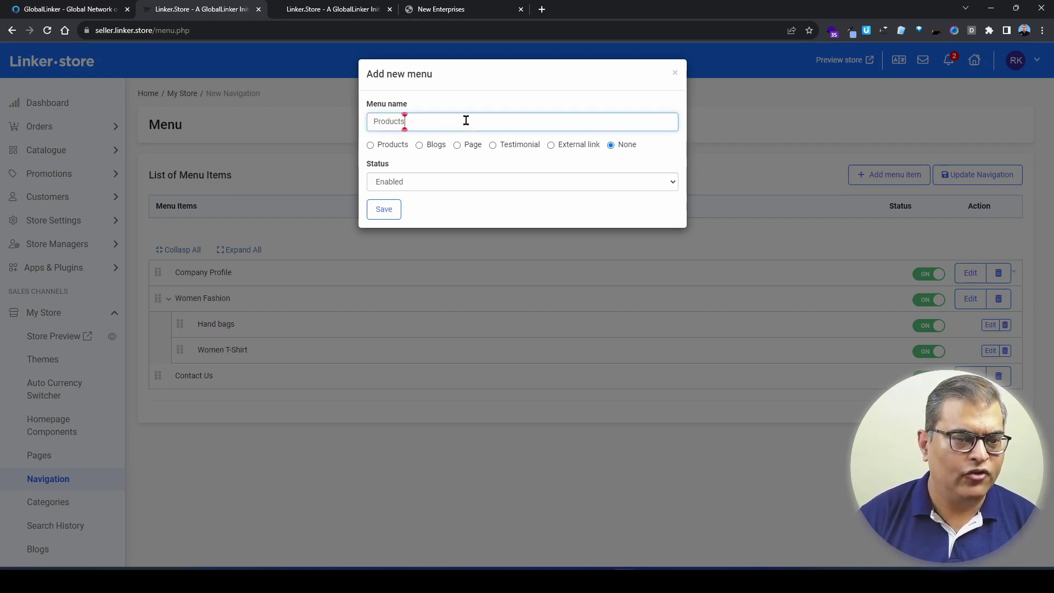
pyautogui.click(387, 214)
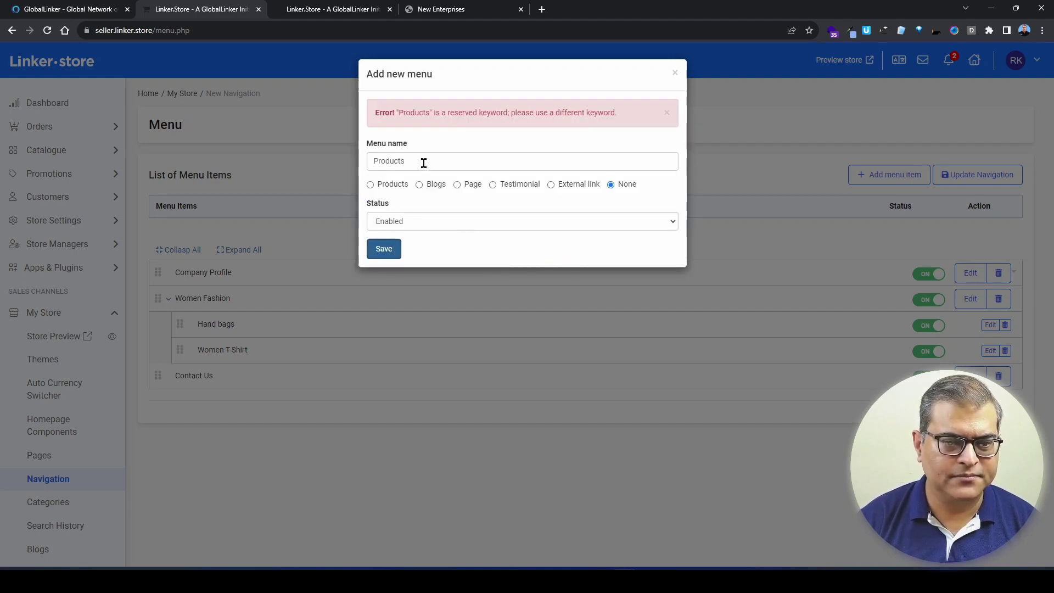
# Step: Change the new menu item's name to Our Products and save it
pyautogui.moveTo(424, 163); pyautogui.dragTo(306, 167)
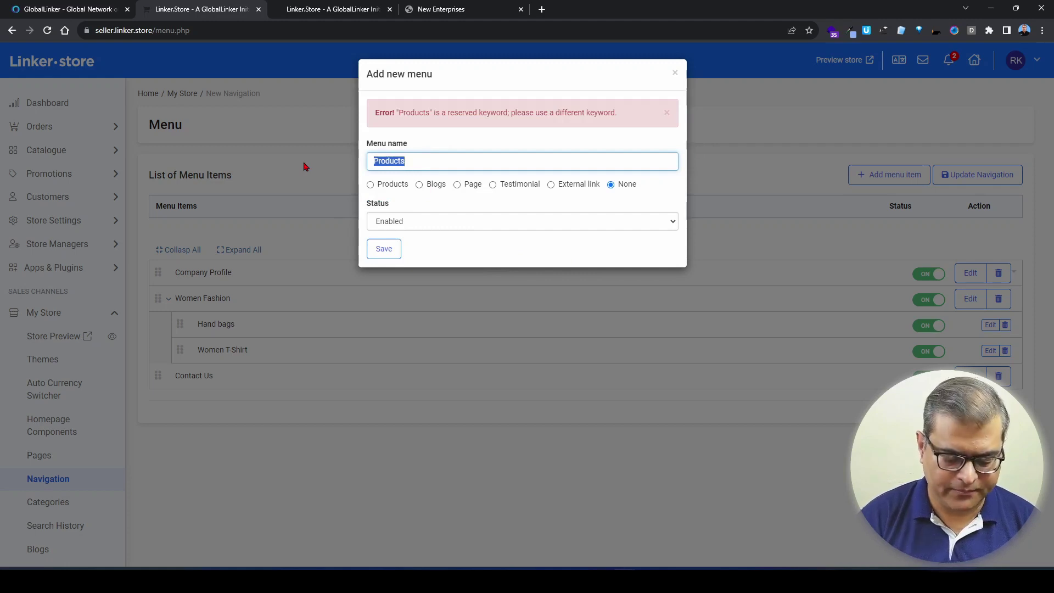
pyautogui.write('Our Products')
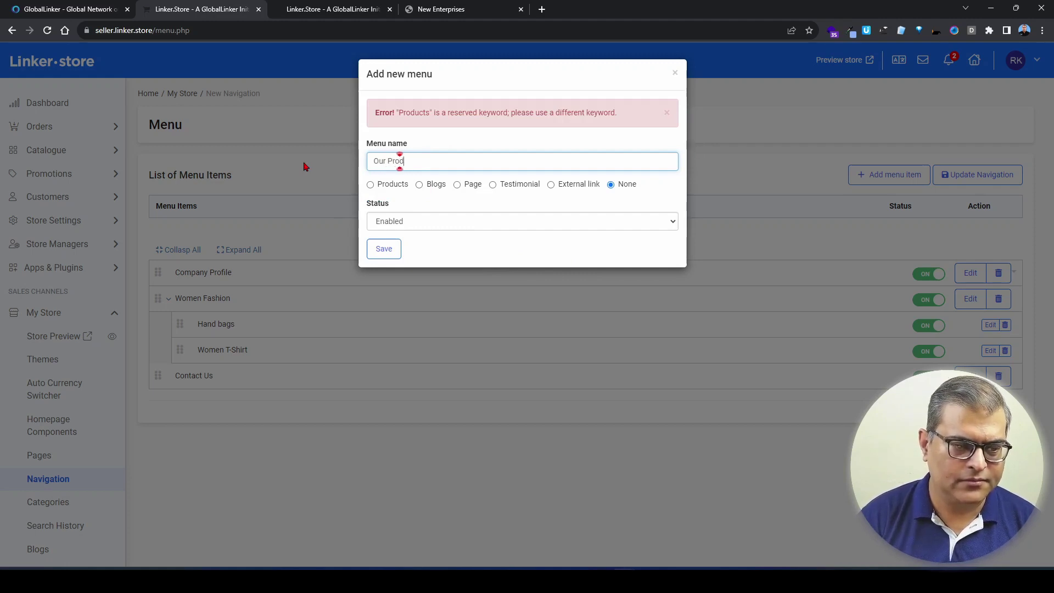
pyautogui.click(387, 253)
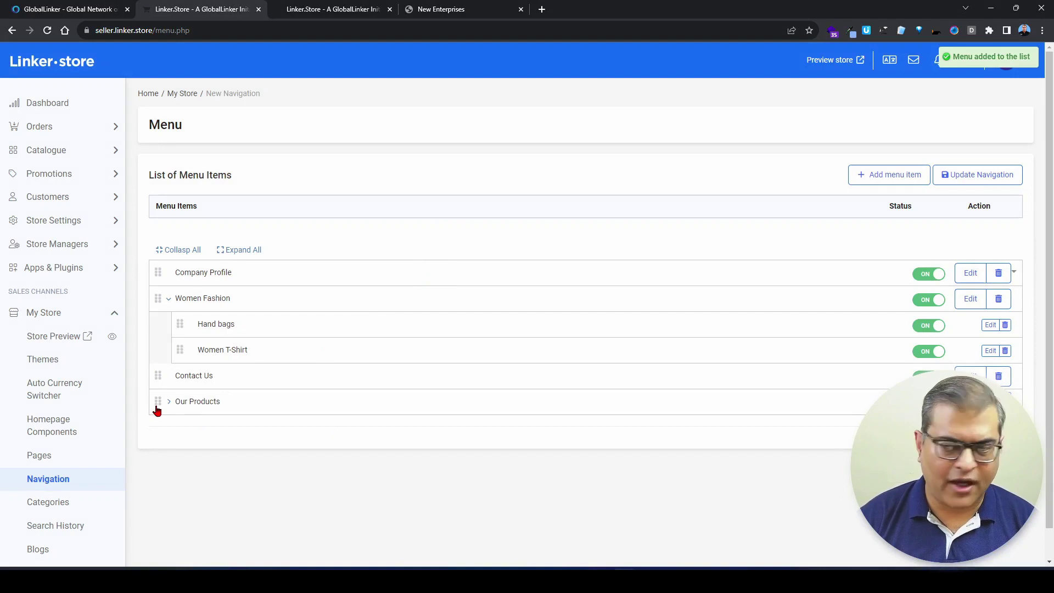
# Step: Move Our Products directly below Company Profile and nest Women Fashion under it as a submenu
pyautogui.moveTo(157, 411); pyautogui.dragTo(157, 303)
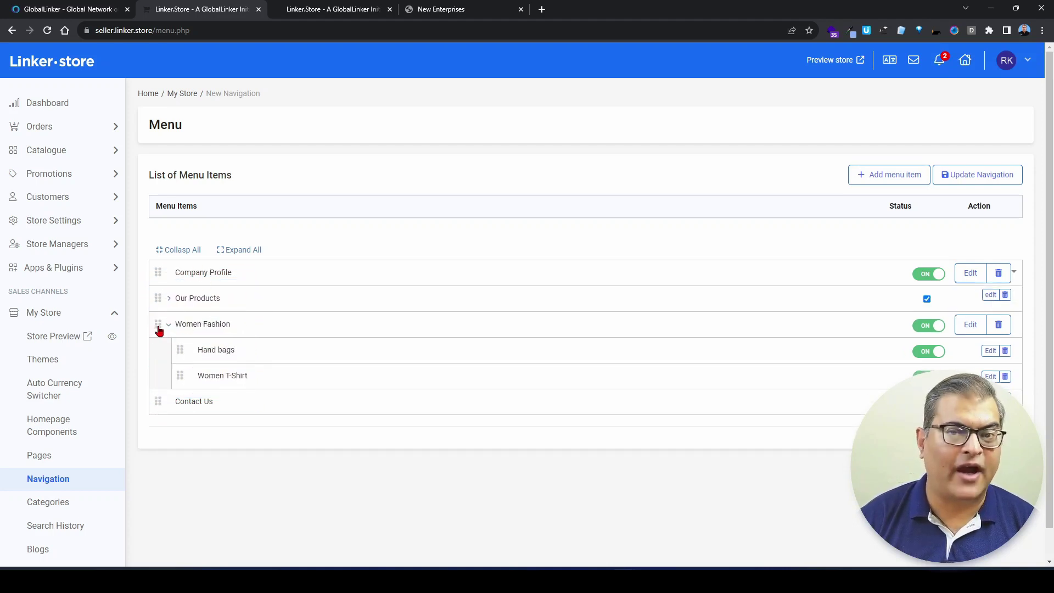
pyautogui.moveTo(159, 330); pyautogui.dragTo(181, 328)
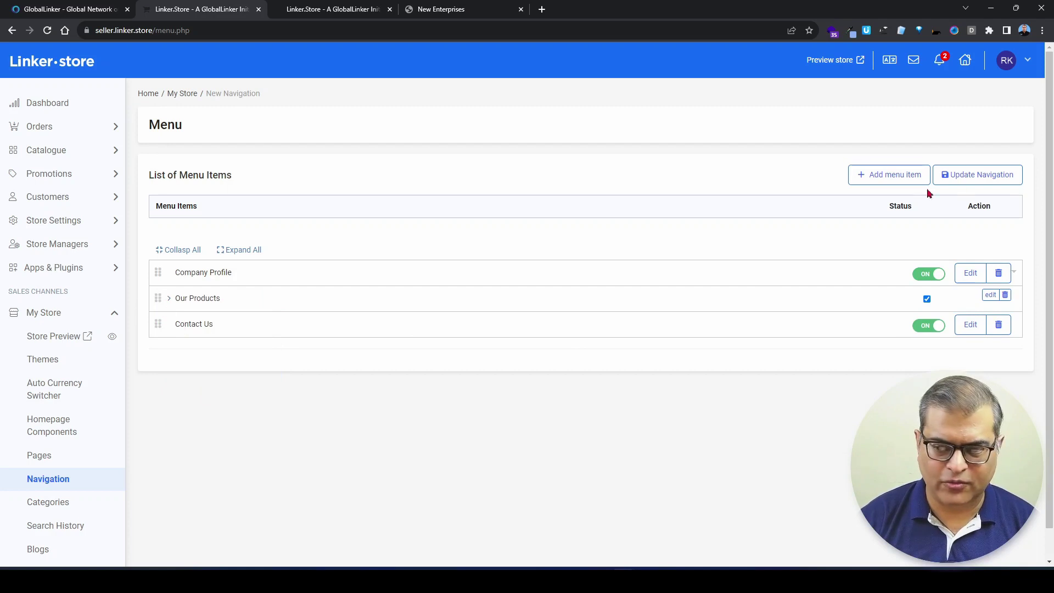
# Step: Save the updated navigation with Women Fashion and its submenus nested under Our Products
pyautogui.click(975, 174)
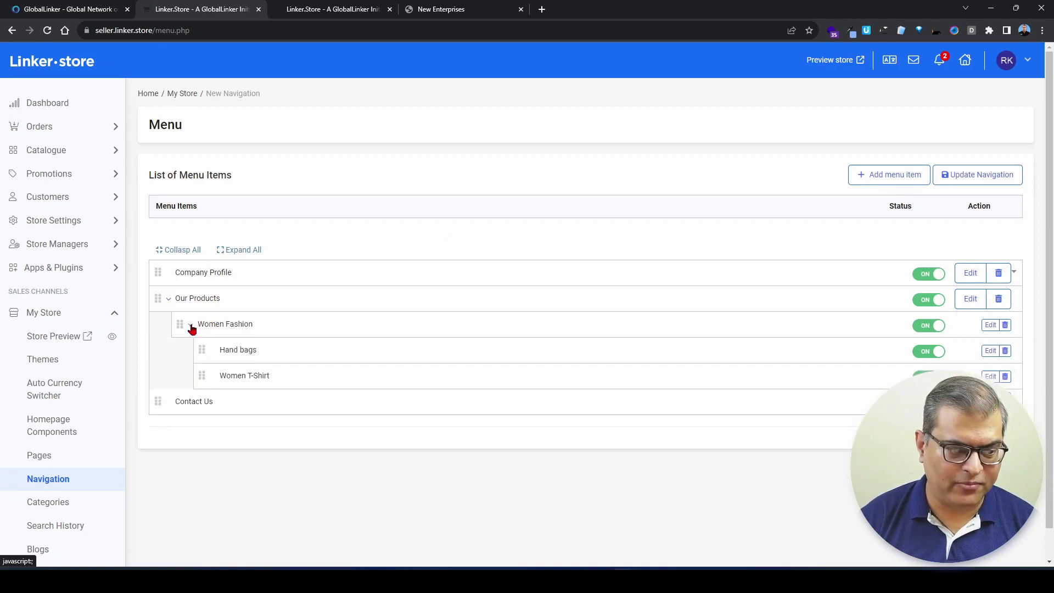
pyautogui.click(192, 328)
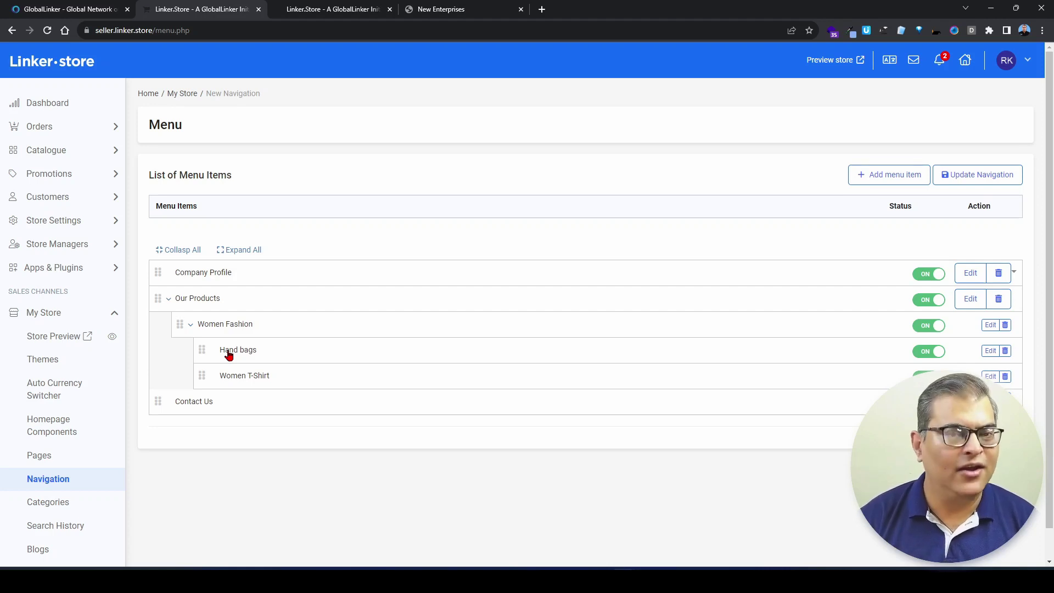
pyautogui.click(965, 173)
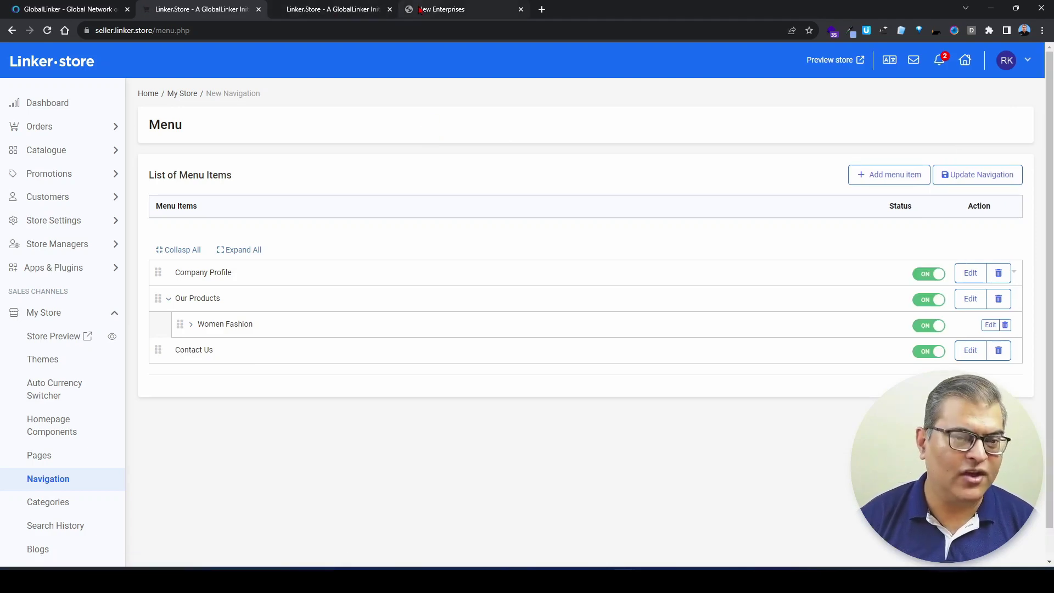
# Step: Switch to the New Enterprises storefront, reload it and expand Women Fashion under Our Products to check the submenus
pyautogui.click(439, 10)
pyautogui.click(48, 31)
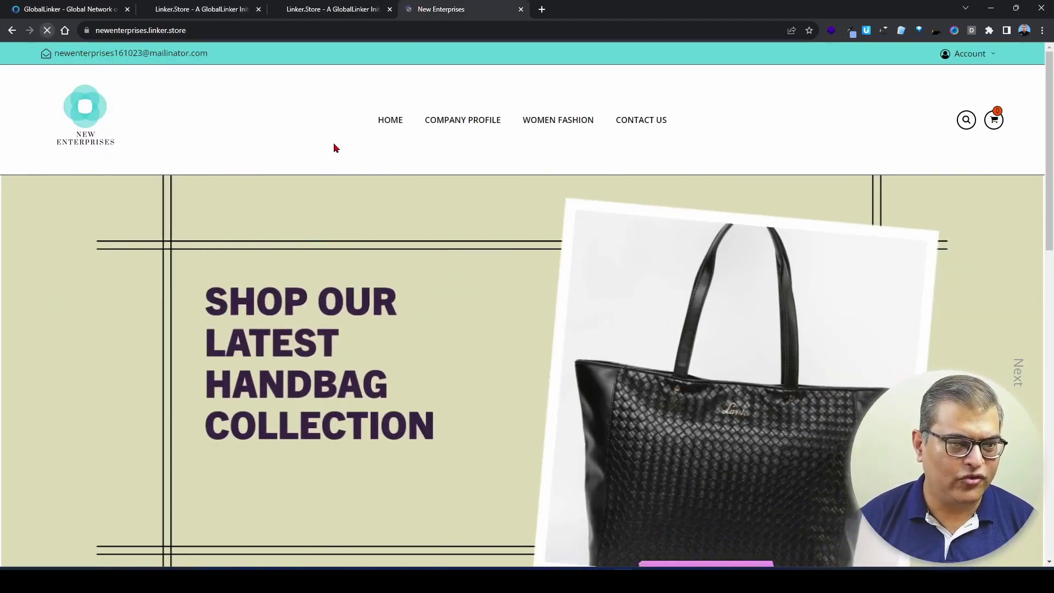
pyautogui.moveTo(578, 119)
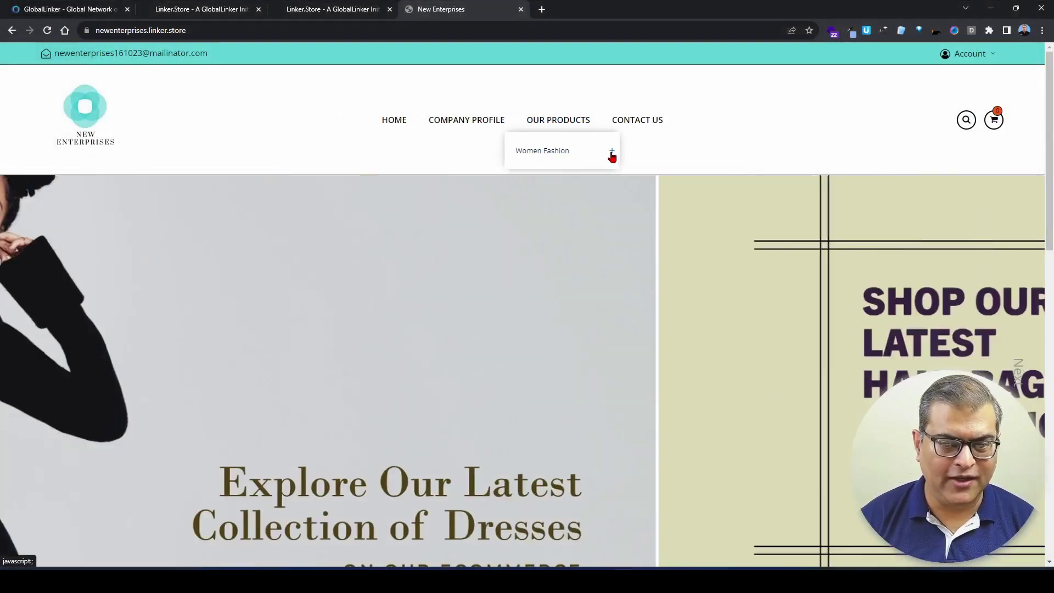
pyautogui.click(611, 153)
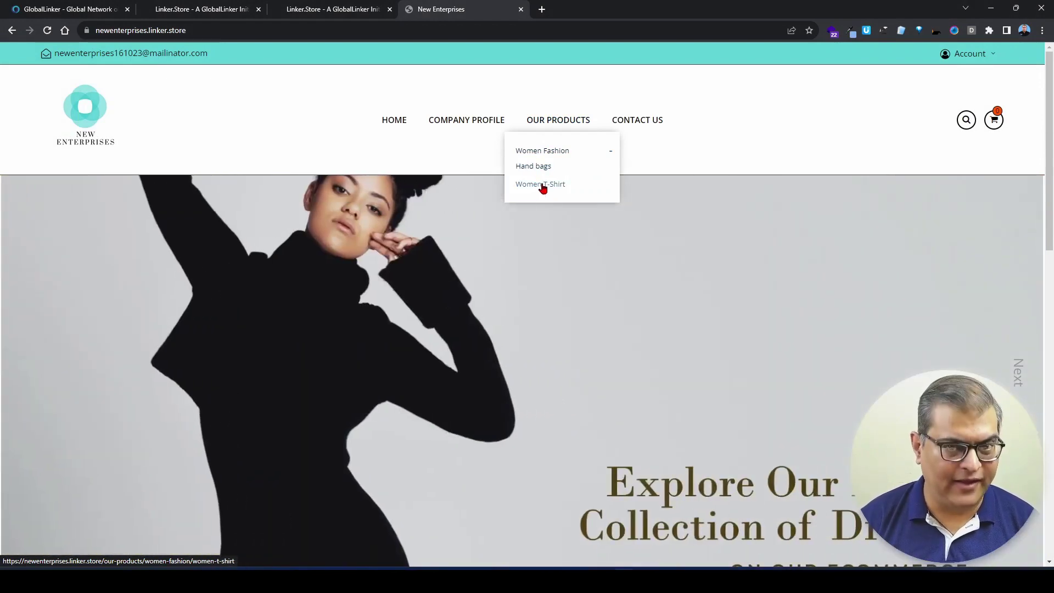
# Step: Return to the seller's navigation page and examine Women Fashion's advanced settings, including its Menu Image, Menu Icon and Menu Banner options, without saving
pyautogui.click(207, 6)
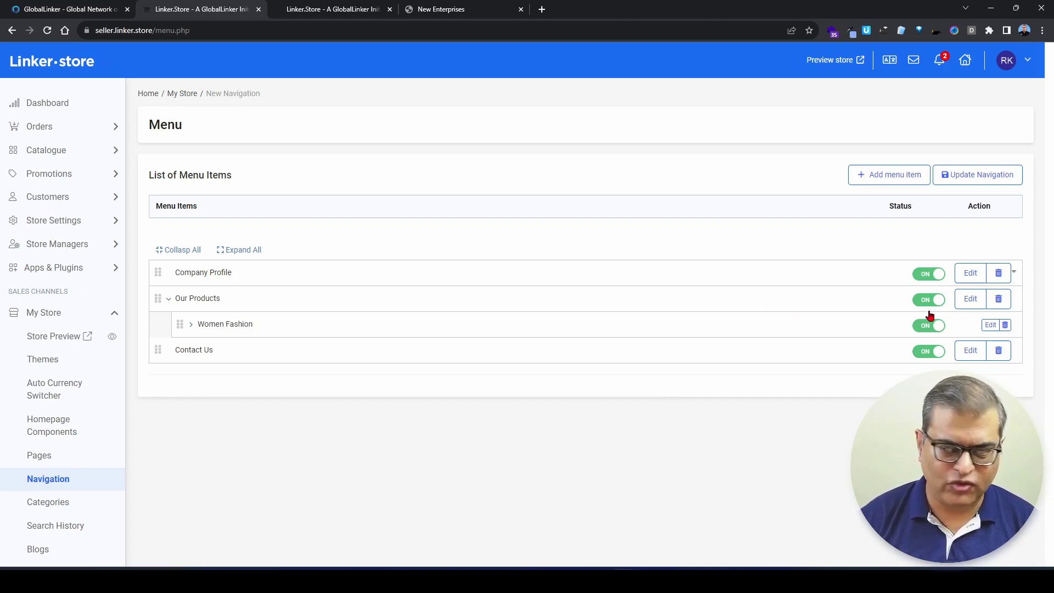
pyautogui.click(991, 325)
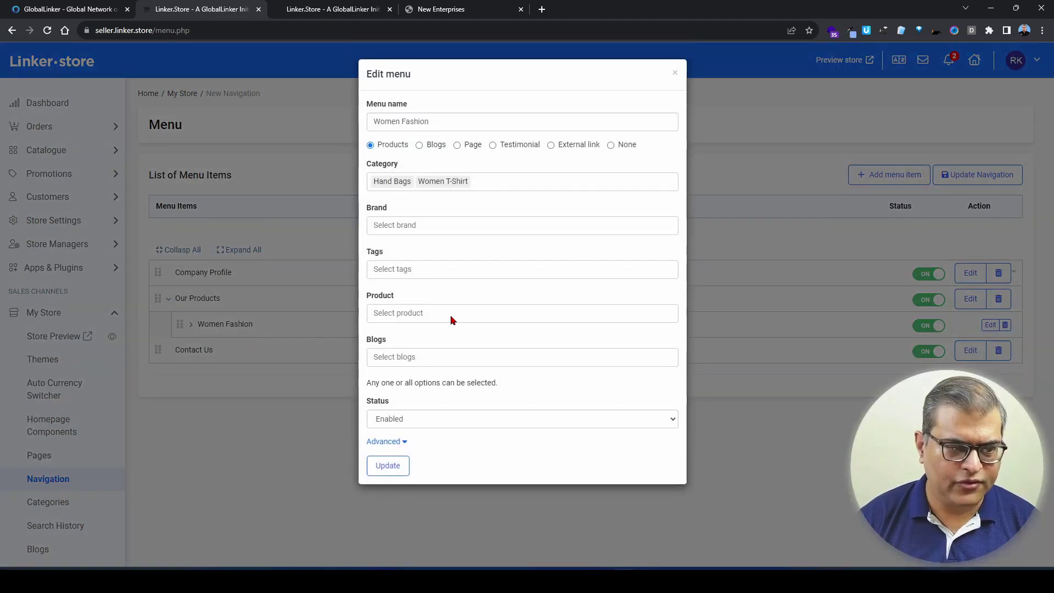
pyautogui.click(387, 444)
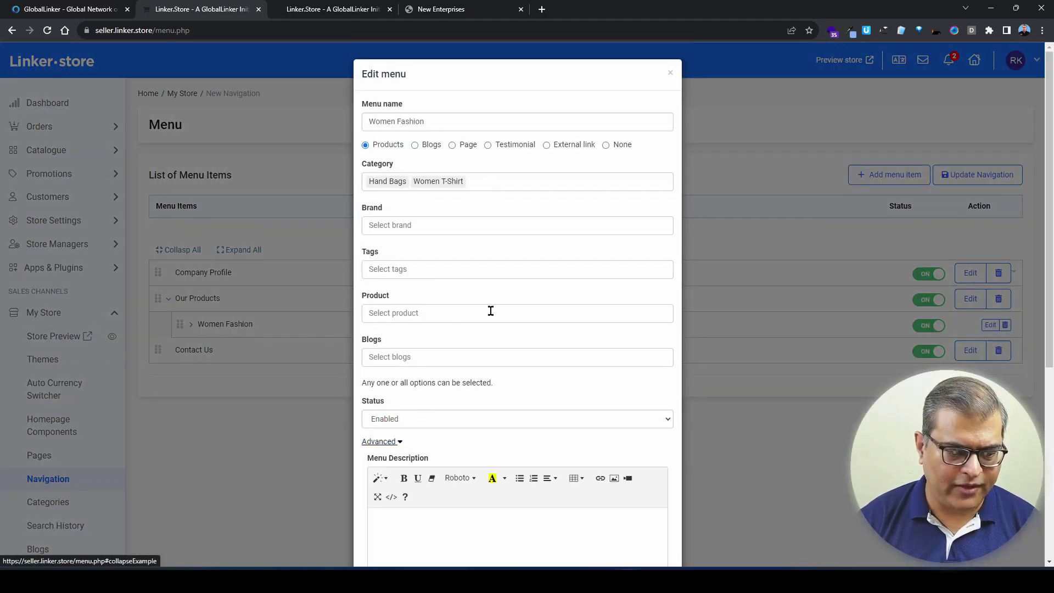
pyautogui.scroll(-5, 489, 308)
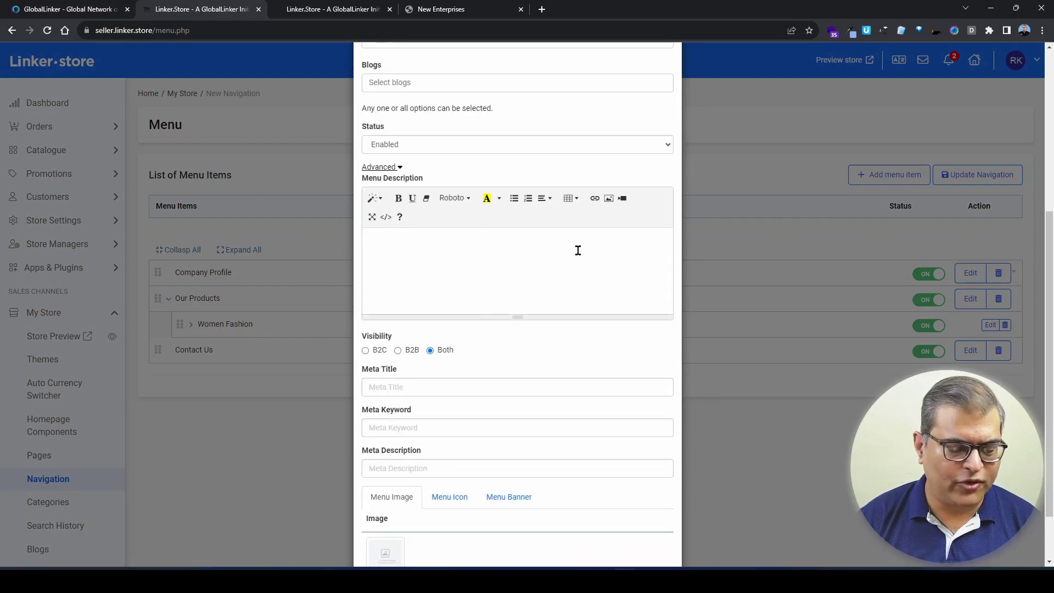
pyautogui.scroll(-1, 578, 250)
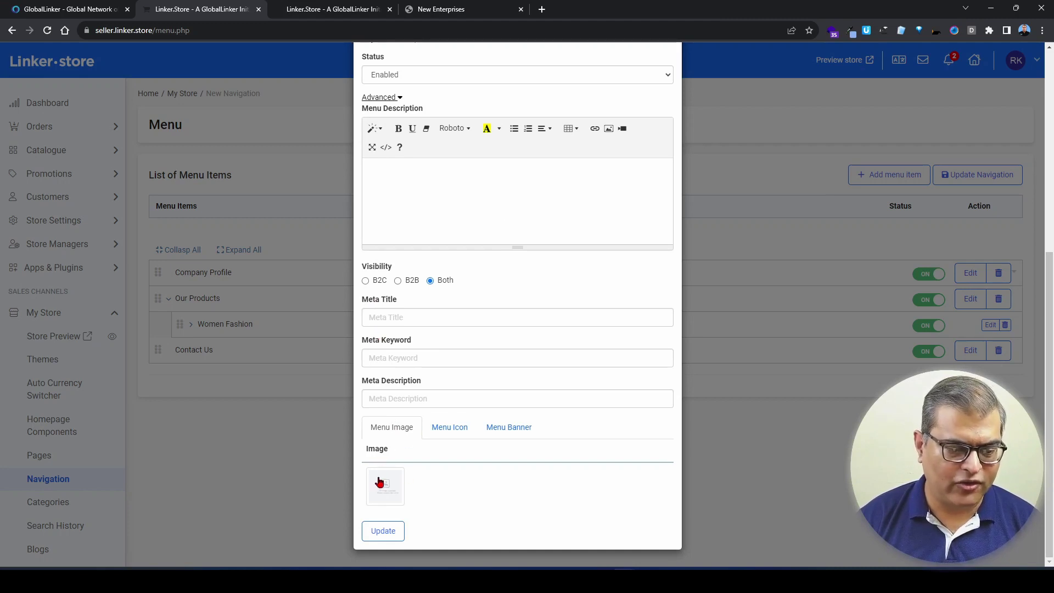
pyautogui.click(453, 435)
pyautogui.click(508, 428)
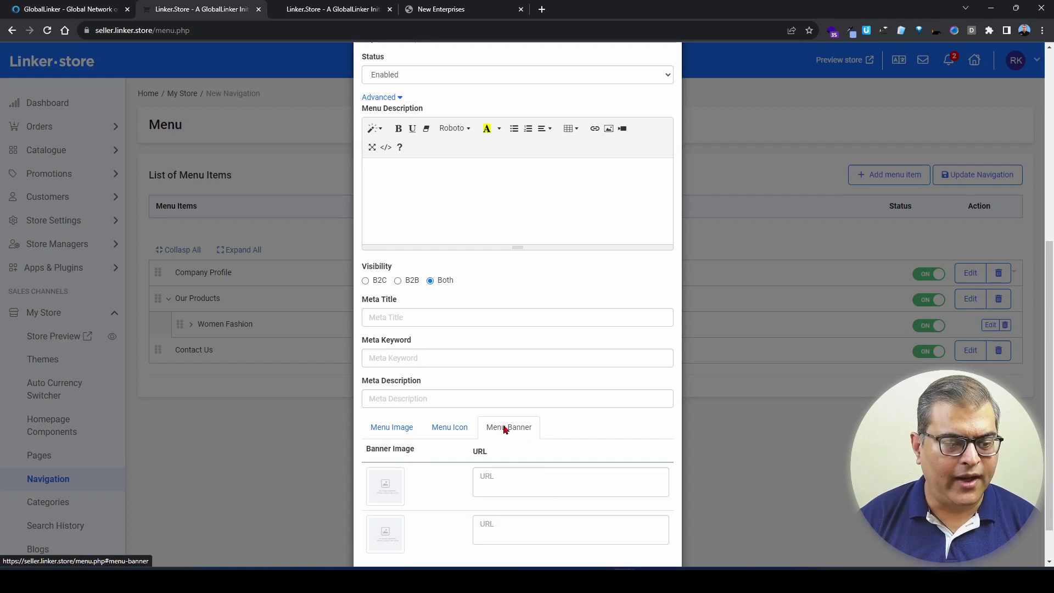
pyautogui.click(398, 437)
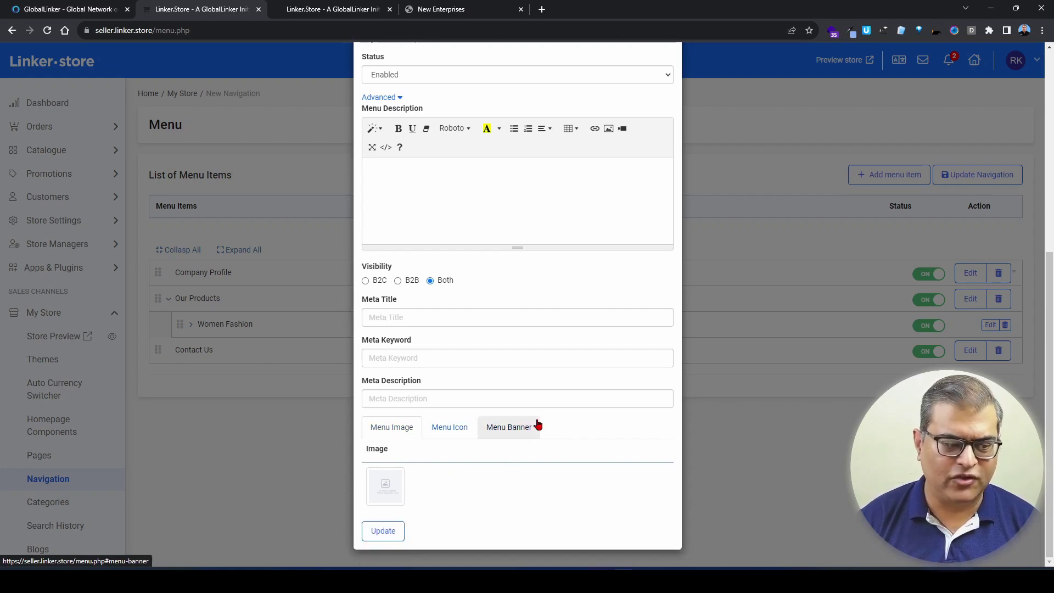
pyautogui.scroll(5, 538, 424)
pyautogui.click(758, 288)
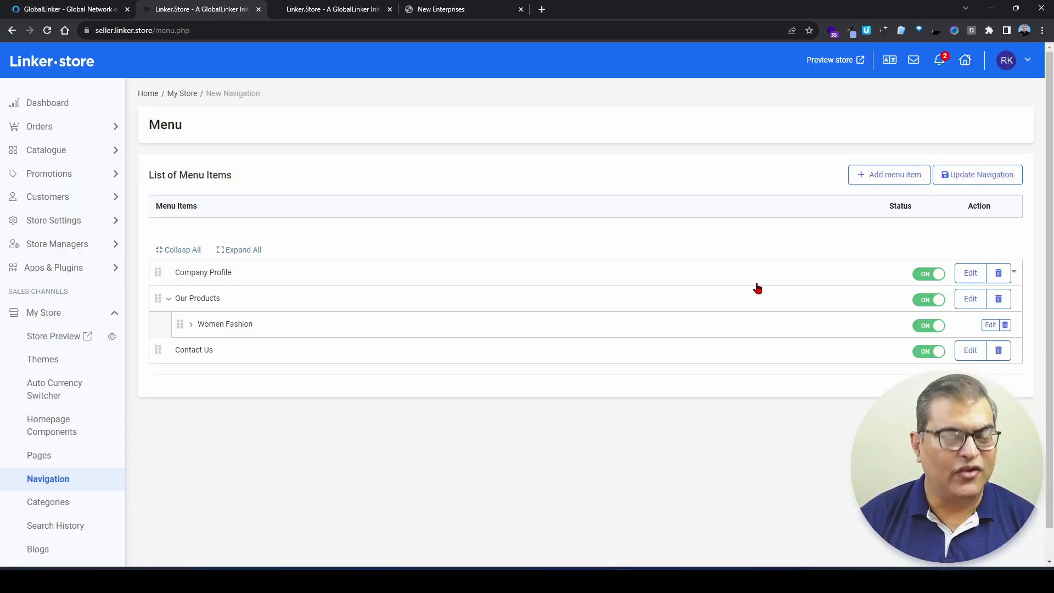